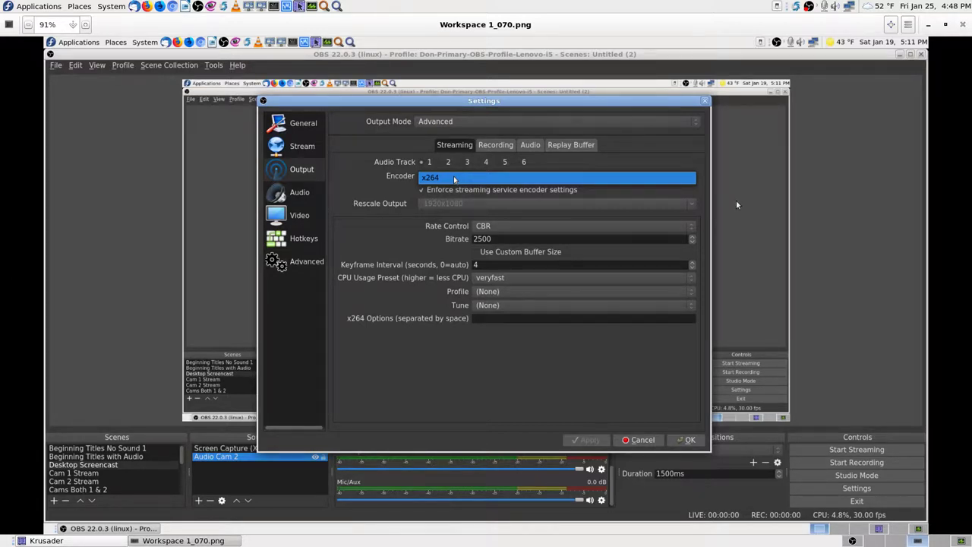
# Step: Review the screenshots of the OBS streaming encoder and output mode settings, then advance to the profile import screenshot
pyautogui.press('Right')
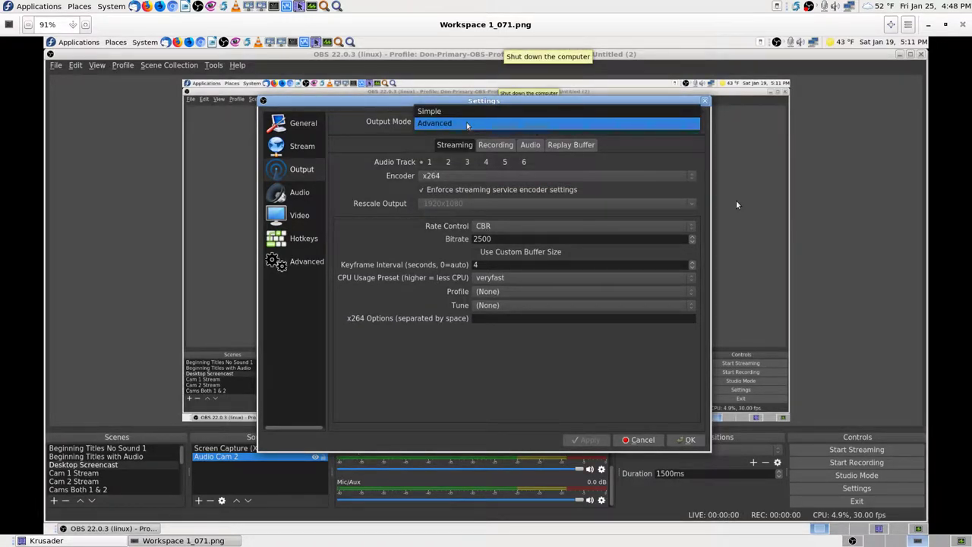
pyautogui.press('Left')
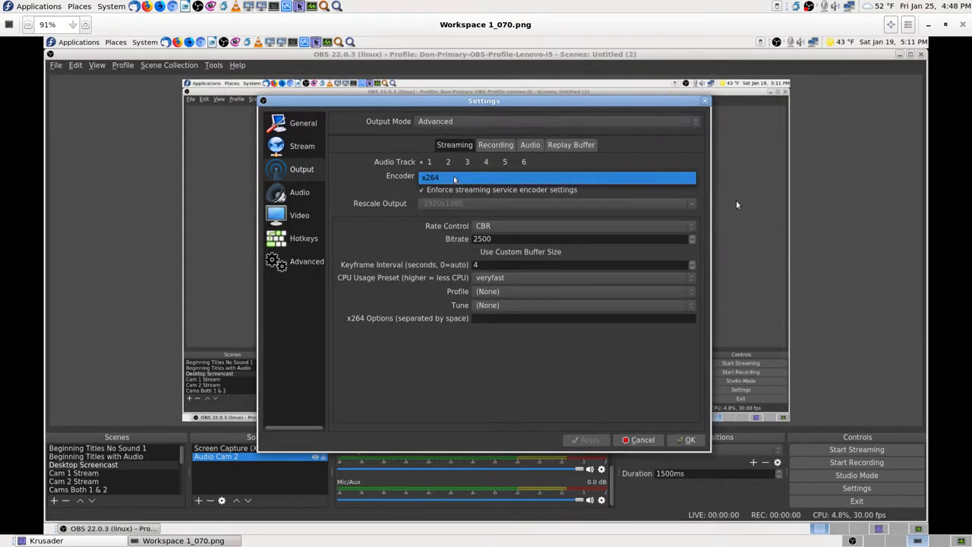
pyautogui.press('Right')
pyautogui.press('Right')
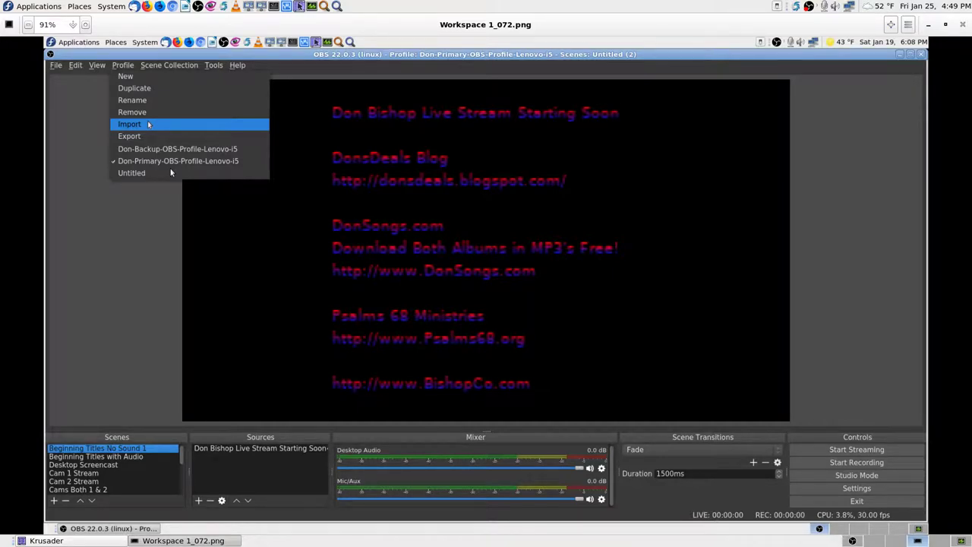
# Step: Examine the screenshots showing the profile import command, the Import Profile folder list and the selected primary profile
pyautogui.press('Right')
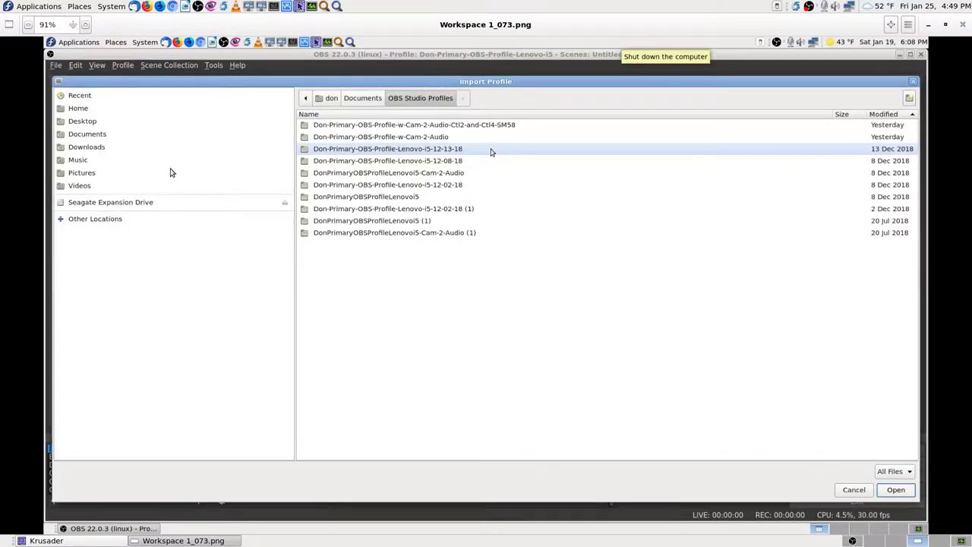
pyautogui.press('Left')
pyautogui.press('Right')
pyautogui.press('Right')
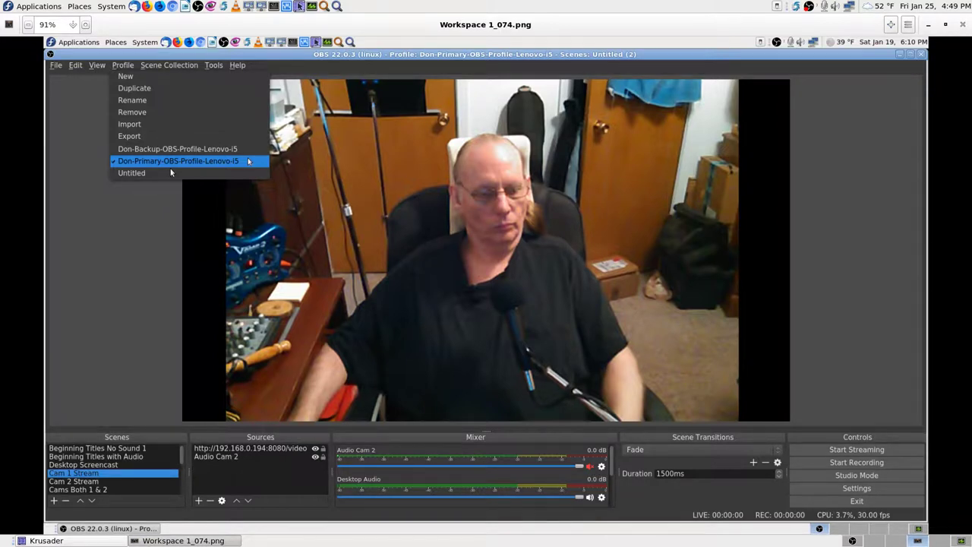
# Step: Examine the screenshots of the Untitled (2) and Untitled scene collections, the Desktop Screencast scene and the extended profile list
pyautogui.press('Right')
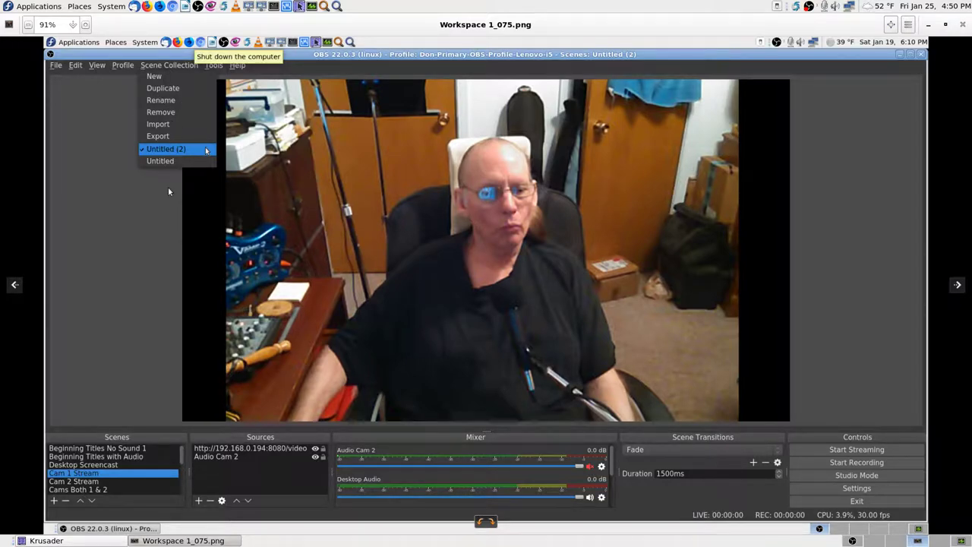
pyautogui.press('Right')
pyautogui.press('Left')
pyautogui.press('Right')
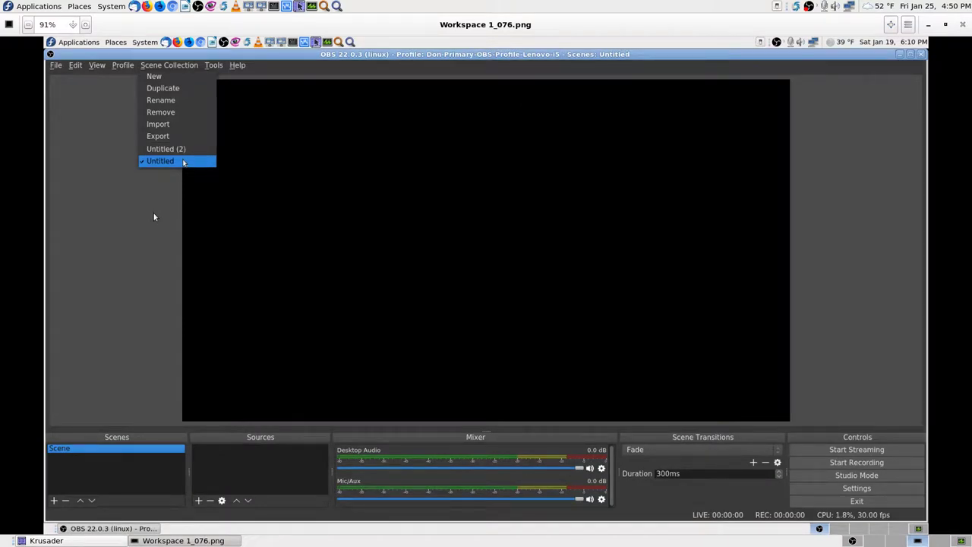
pyautogui.press('Right')
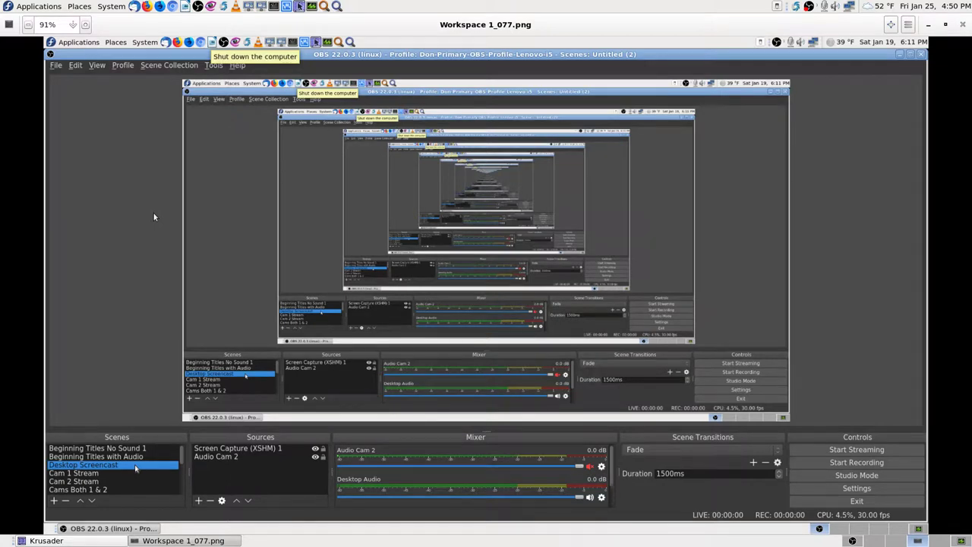
pyautogui.press('Right')
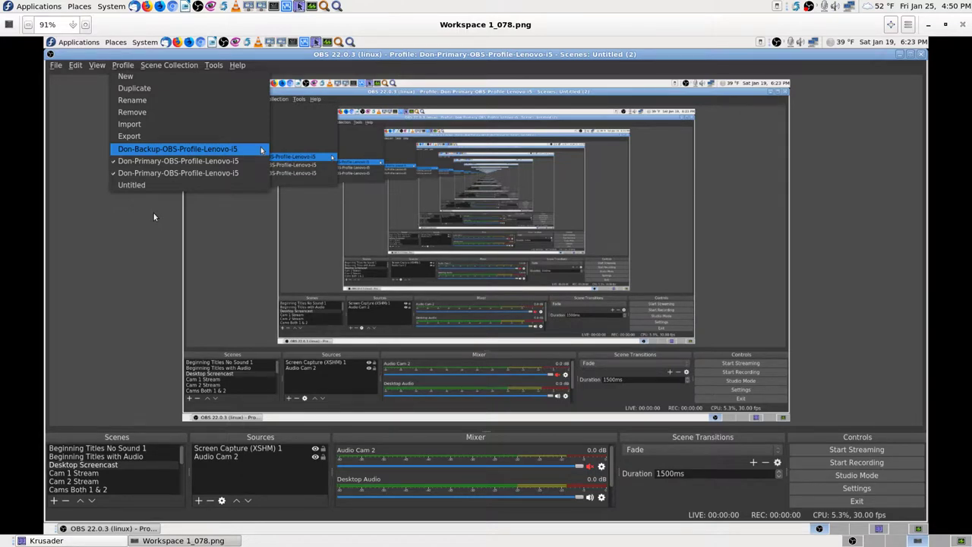
# Step: Go back through the scene collection and profile screenshots to the output mode screenshot, Workspace 1_071.png
pyautogui.press('Left')
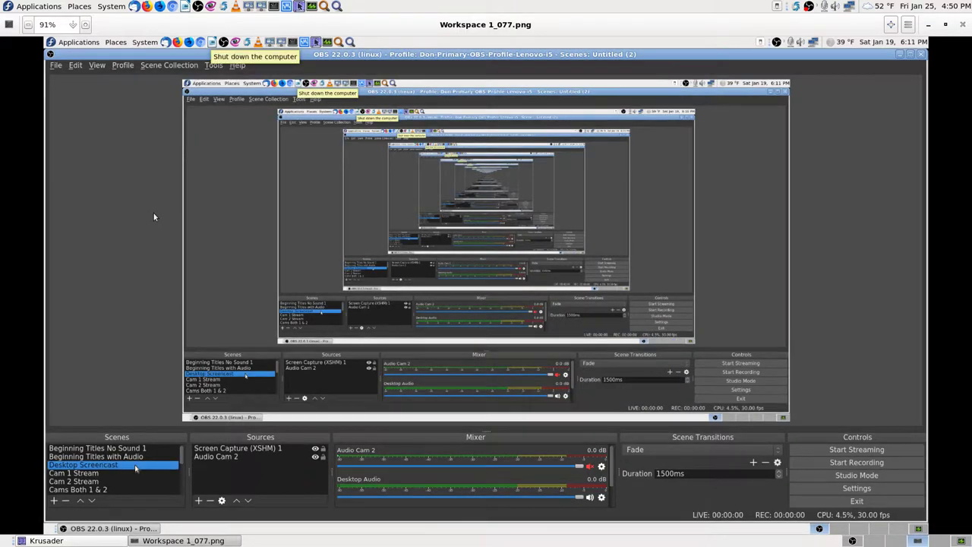
pyautogui.press('Left')
pyautogui.press('Right')
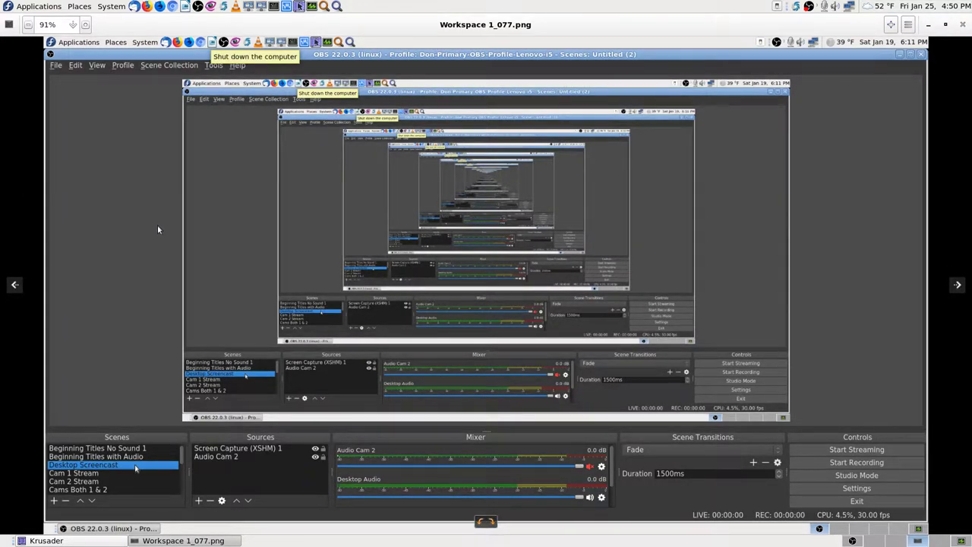
pyautogui.press('Left')
pyautogui.press('Left')
pyautogui.press('Left')
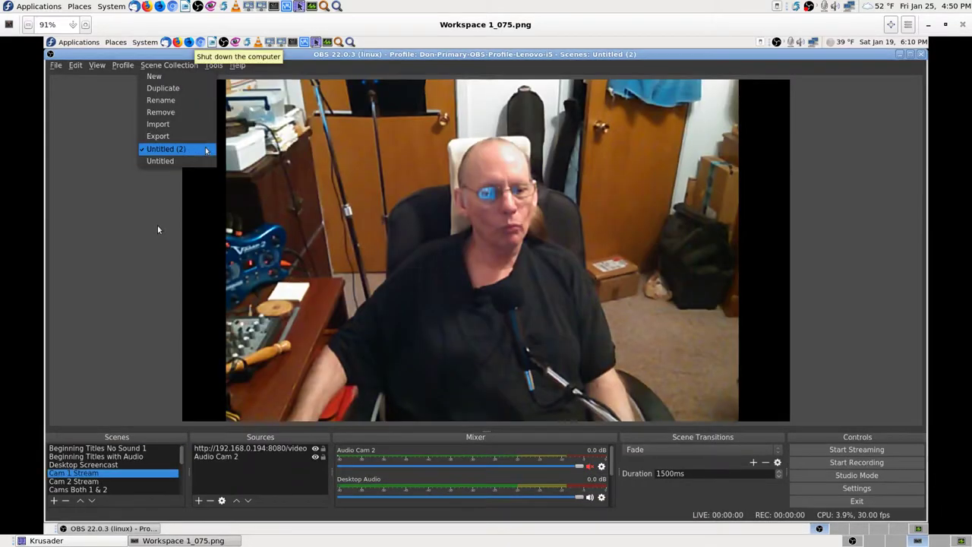
pyautogui.press('Left')
pyautogui.press('Left')
pyautogui.press('Left')
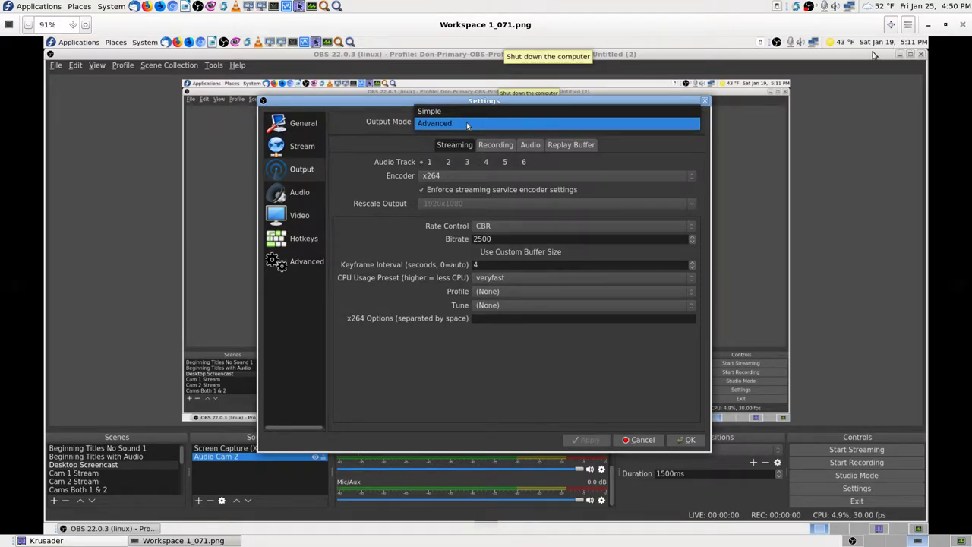
# Step: Review the profile import sequence again, from the import command through the folder list to the active profile
pyautogui.press('Right')
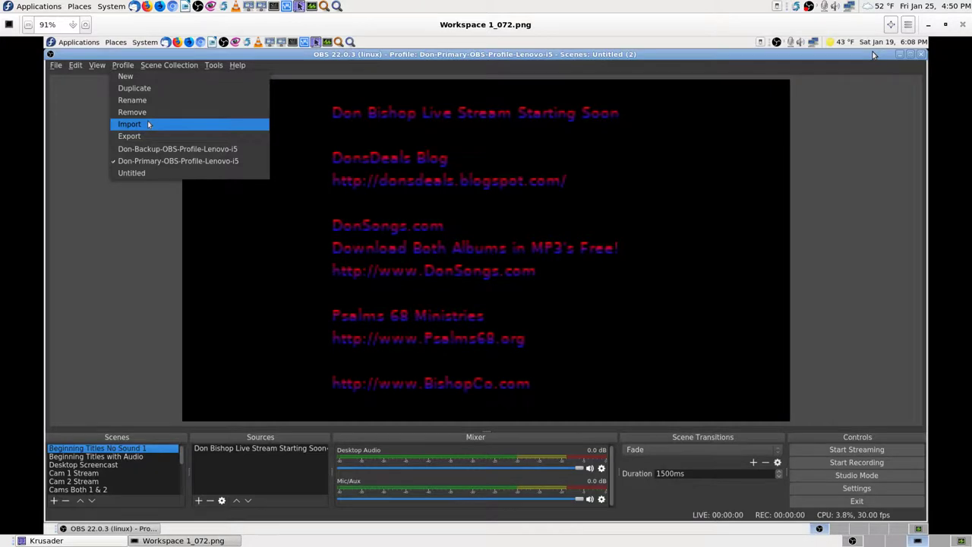
pyautogui.press('Right')
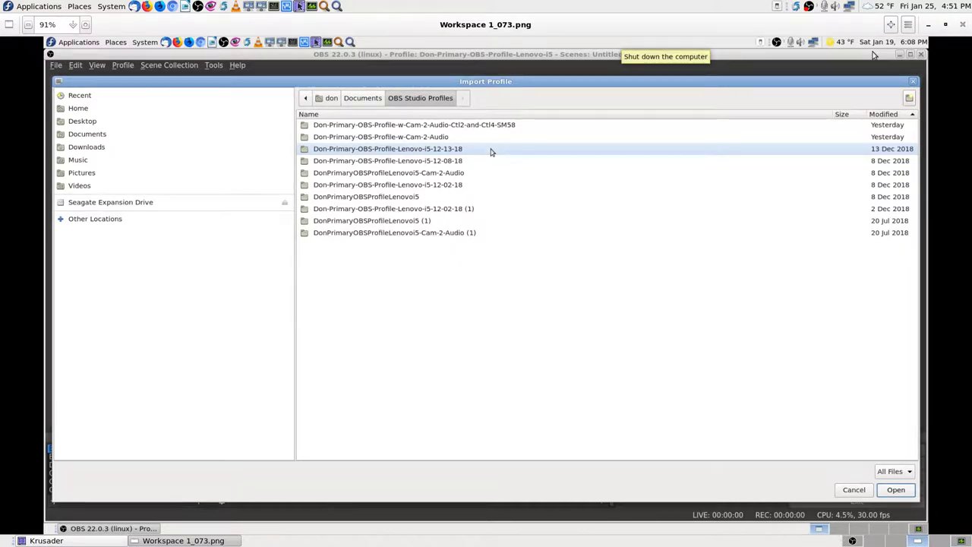
pyautogui.press('Right')
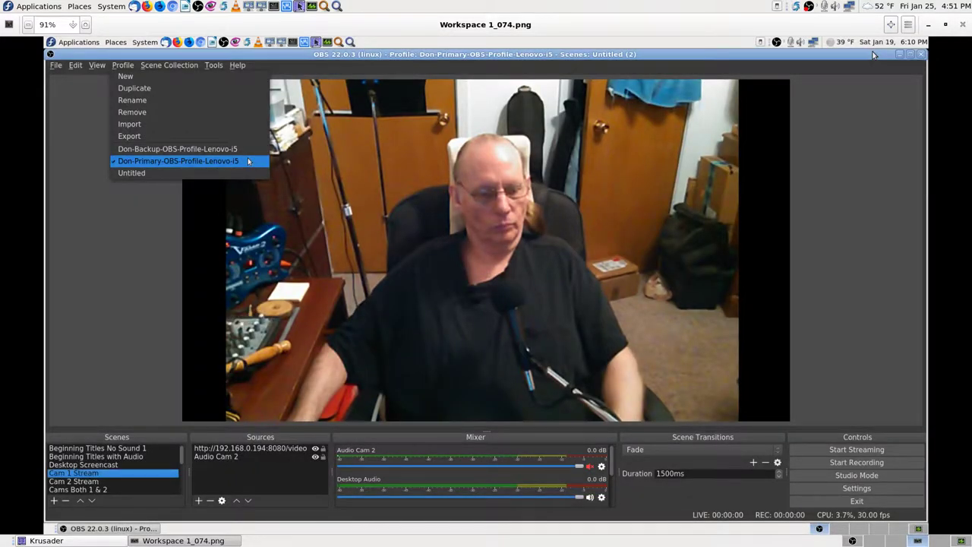
# Step: Compare the two scene collection screenshots again and continue to the profile list in Workspace 1_078.png
pyautogui.press('Right')
pyautogui.press('Right')
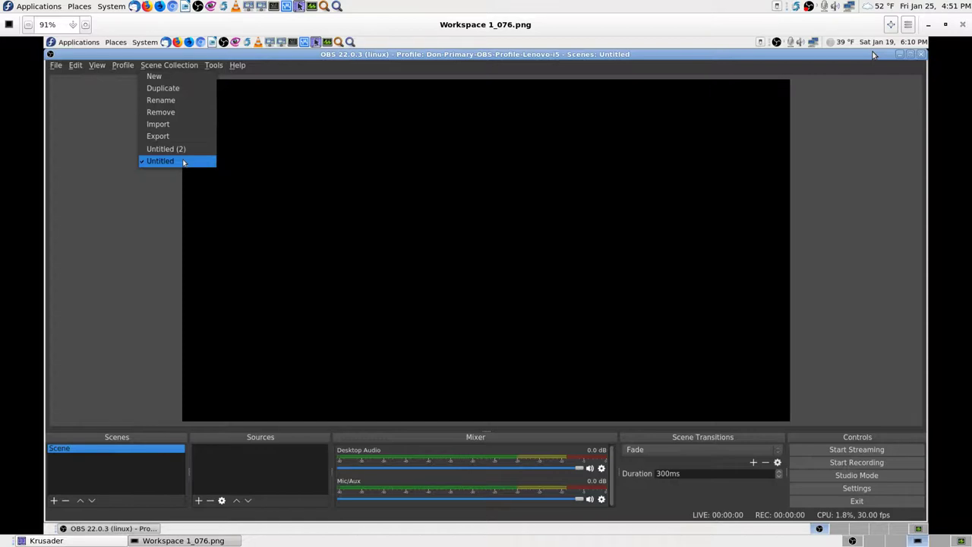
pyautogui.press('Right')
pyautogui.press('Left')
pyautogui.press('Right')
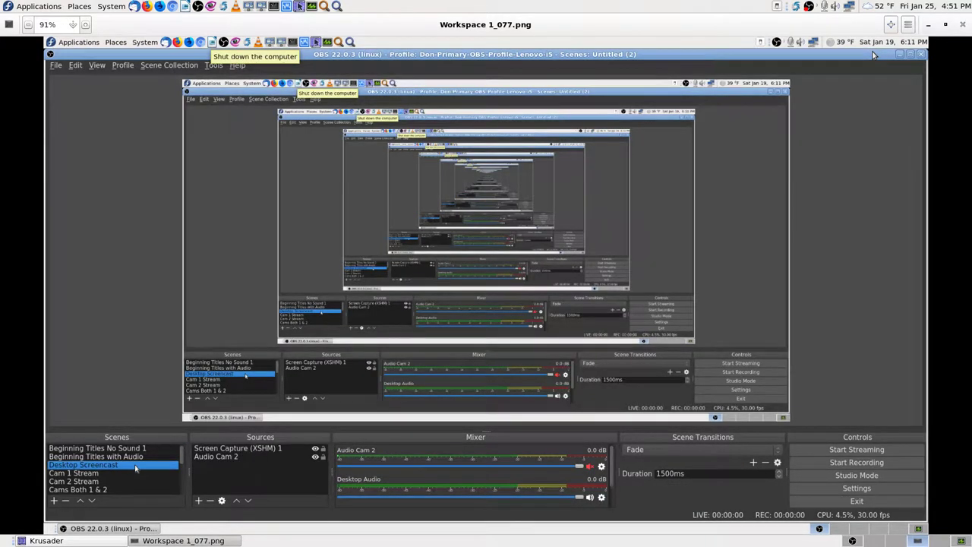
pyautogui.press('Right')
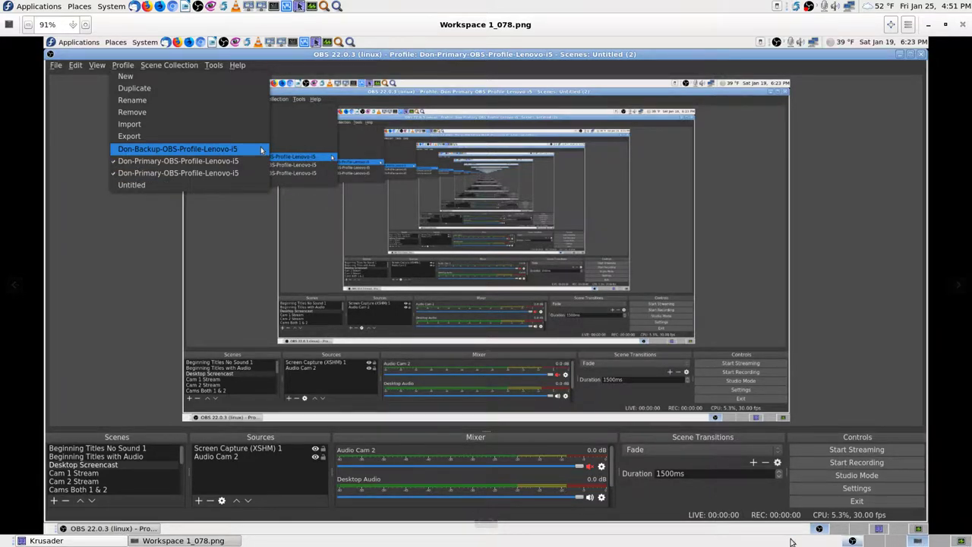
# Step: Switch to Krusader and open the w-Cam-2-Audio-Ctl2-and-Ctl4-SM58 profile folder in Documents/OBS Studio Profiles under Home
pyautogui.click(41, 541)
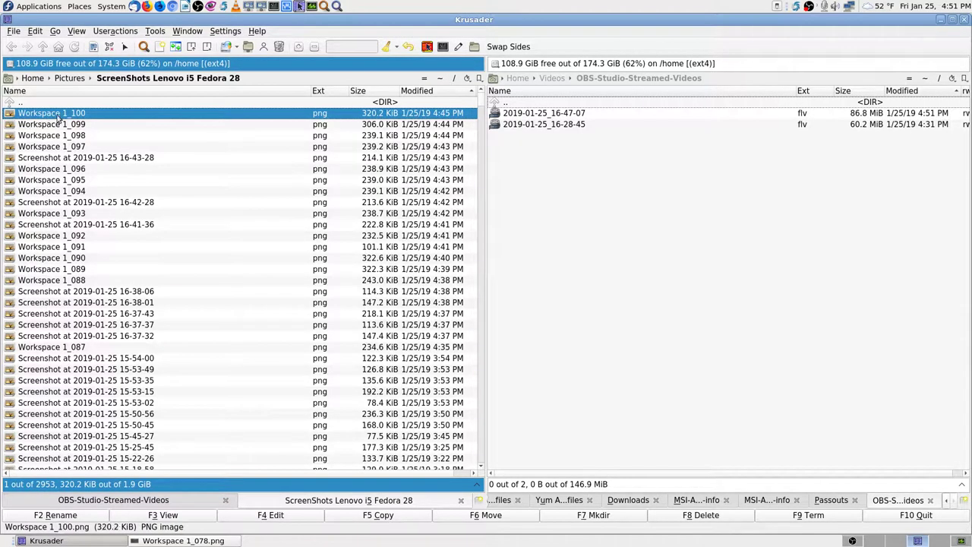
pyautogui.click(439, 79)
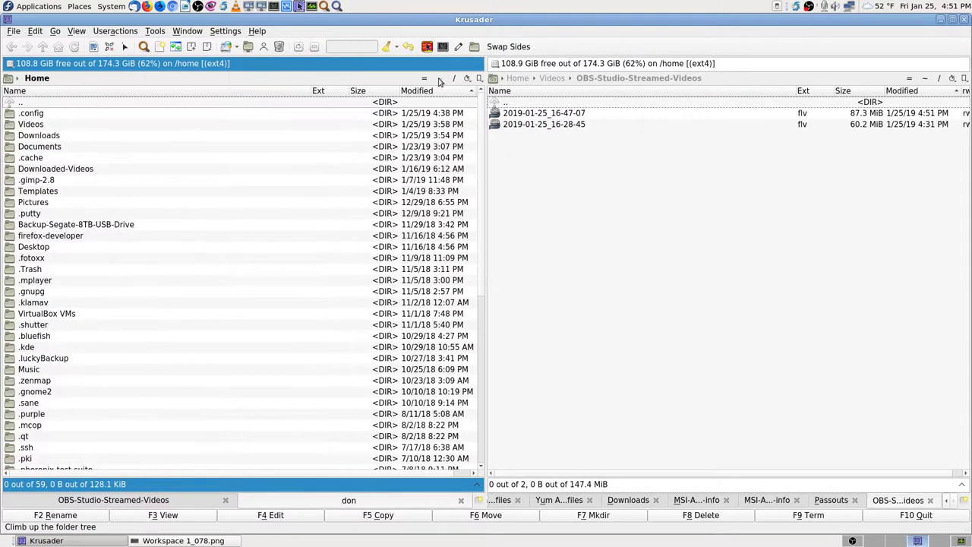
pyautogui.write('doc')
pyautogui.press('Return')
pyautogui.press('Down')
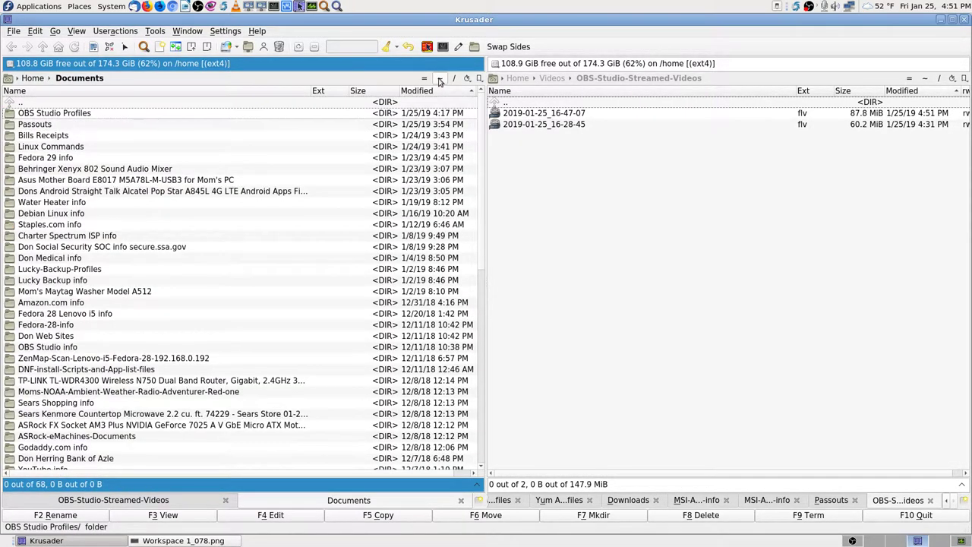
pyautogui.press('Return')
pyautogui.press('Down')
pyautogui.press('Down')
pyautogui.press('Return')
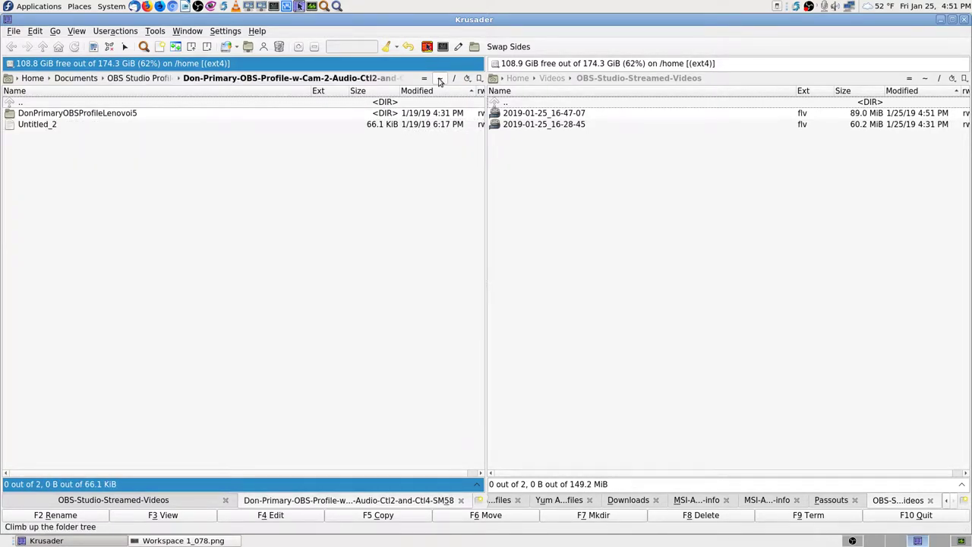
# Step: Examine the exported Untitled_2 file and the streamEncoder, service and basic files inside the nested profile folder
pyautogui.press('Down')
pyautogui.press('Down')
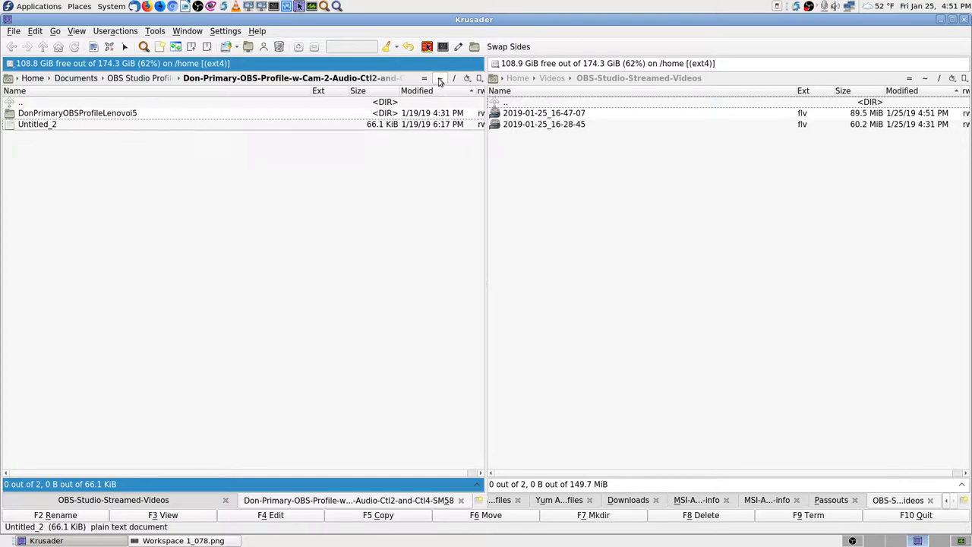
pyautogui.press('Up')
pyautogui.press('Return')
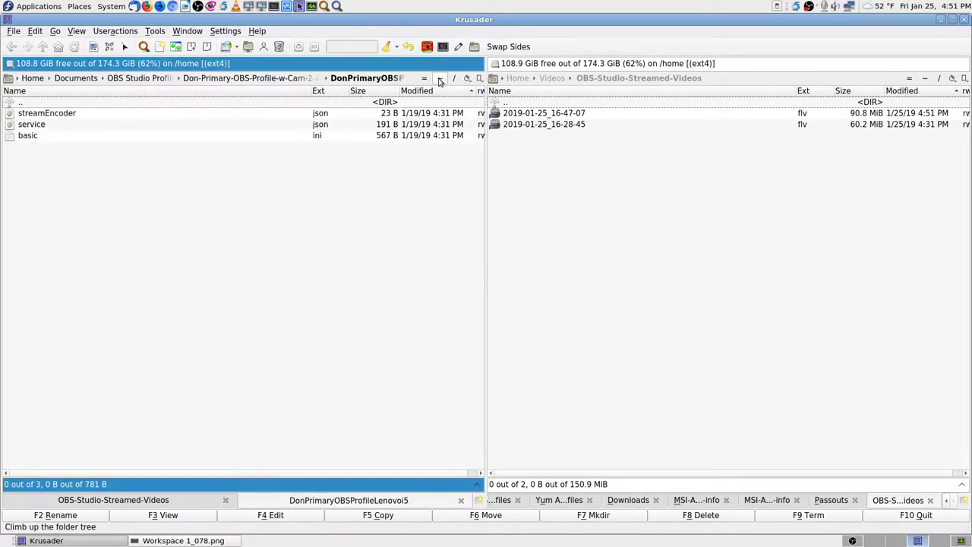
pyautogui.click(439, 80)
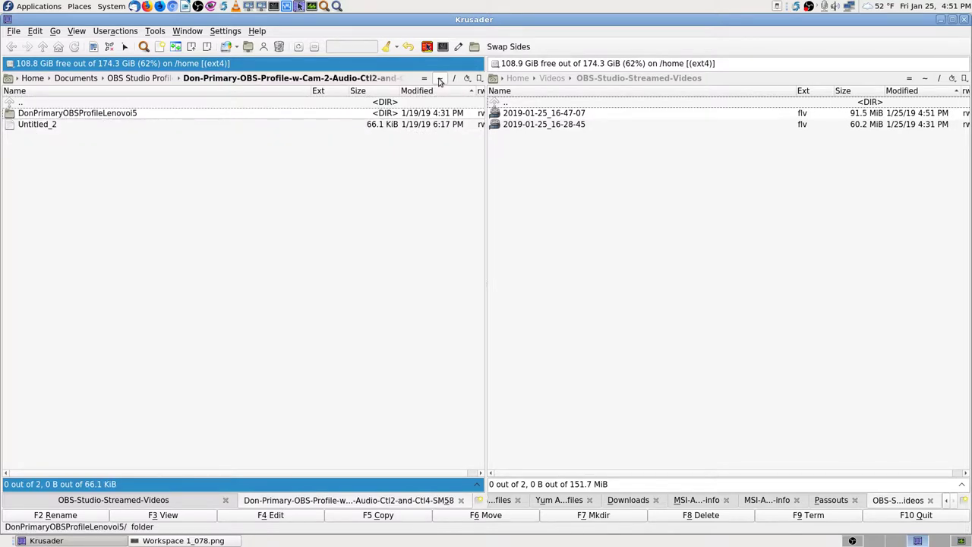
pyautogui.press('Return')
pyautogui.press('Down')
pyautogui.press('Down')
pyautogui.press('Down')
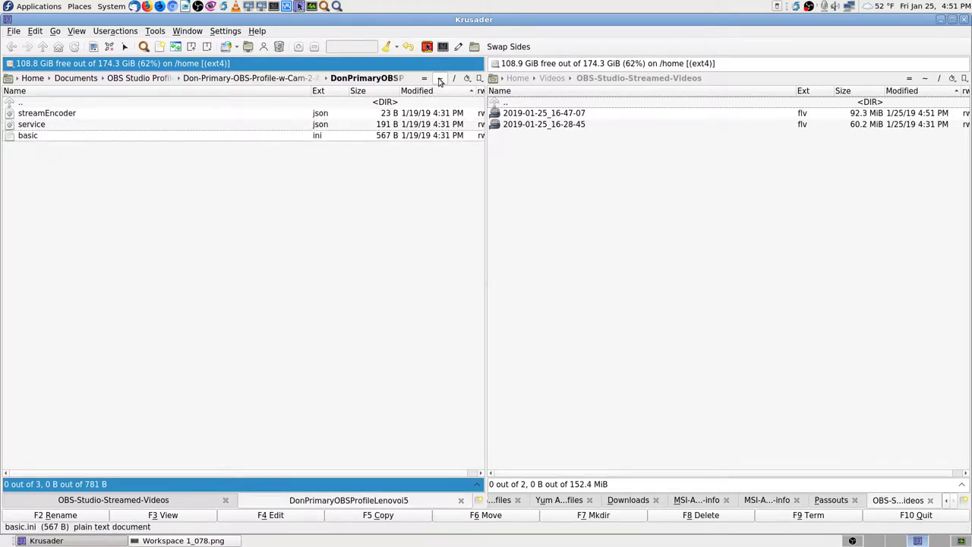
pyautogui.press('Up')
pyautogui.press('Up')
pyautogui.press('Up')
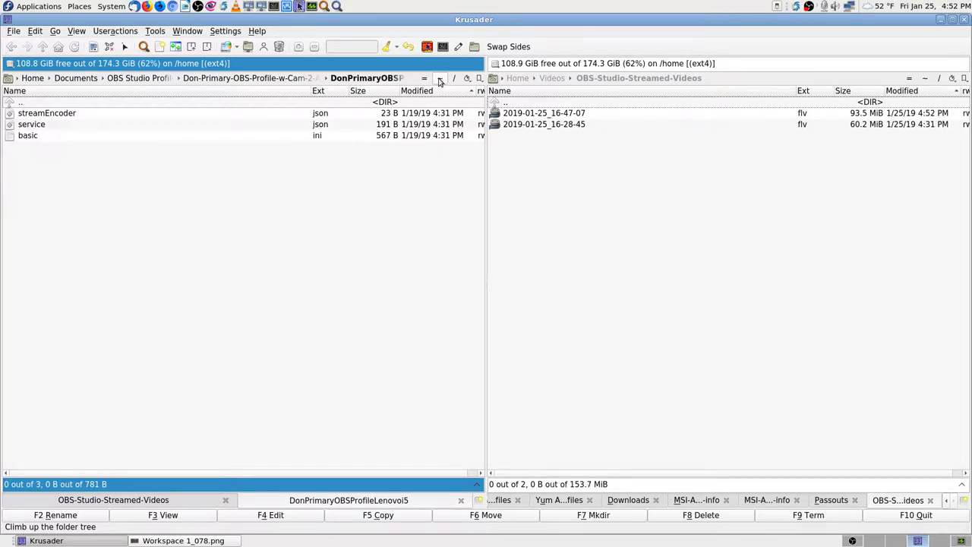
# Step: Return to the OBS Studio Profiles folder and move up the list past the Scene Collections folder
pyautogui.click(440, 80)
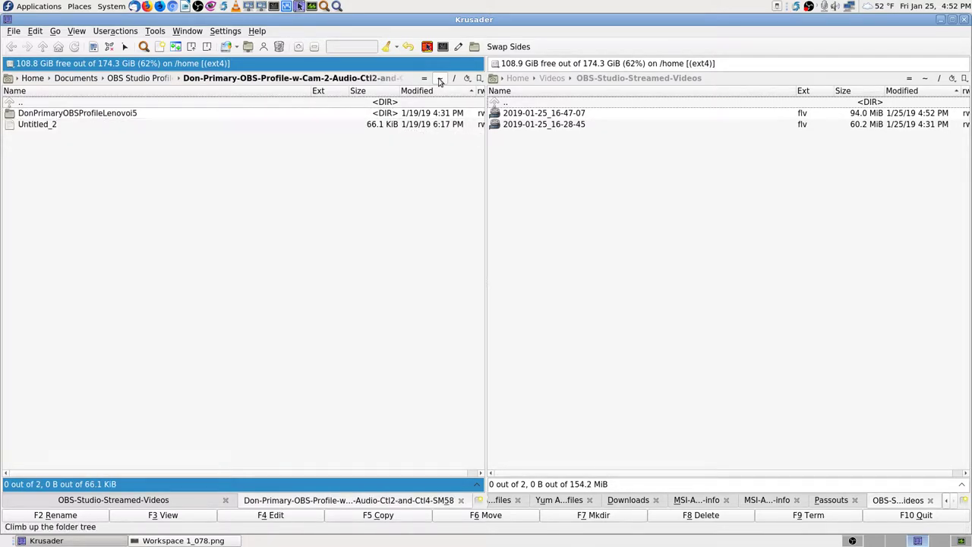
pyautogui.press('BackSpace')
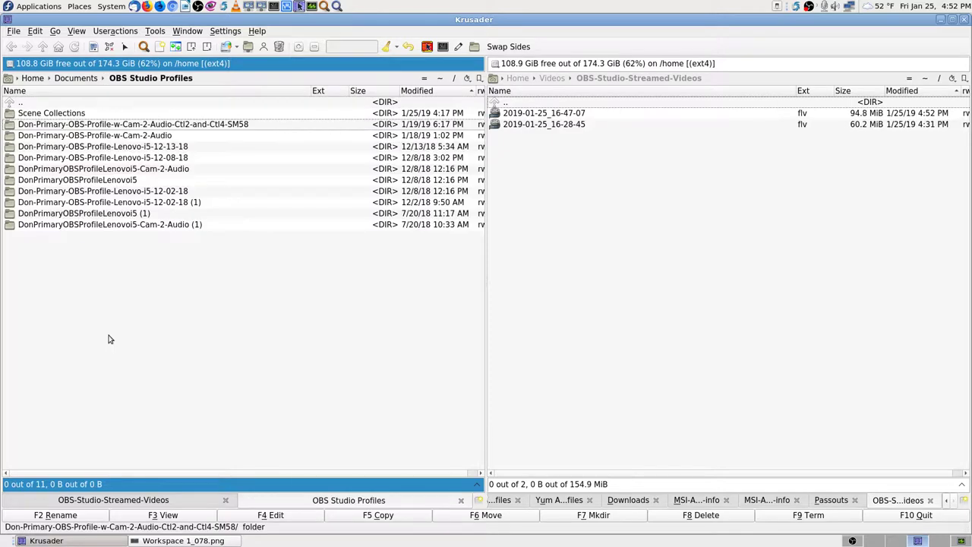
pyautogui.press('Up')
pyautogui.press('Up')
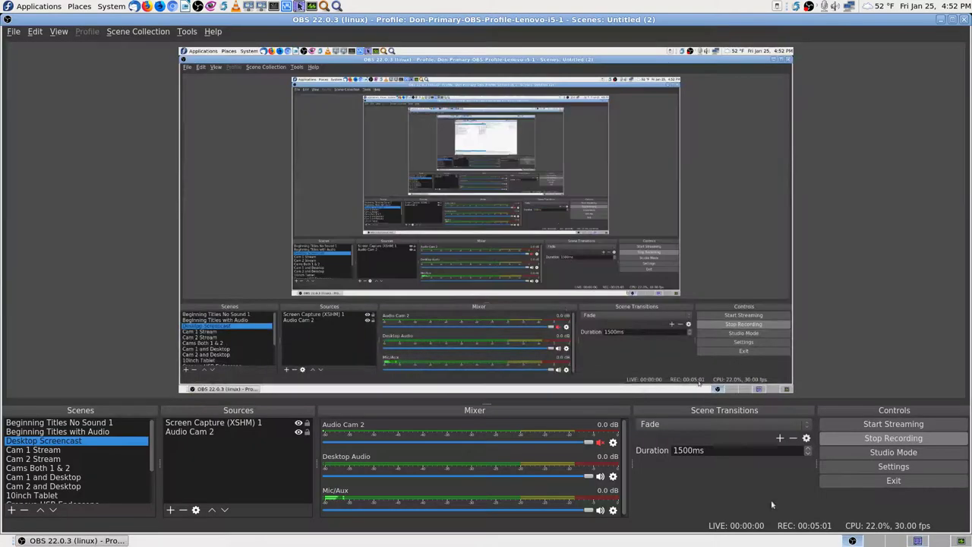
# Step: Return to the screenshot workspace, close the Workspace 1_078.png image and bring Krusader's OBS Studio Profiles folder to the front
pyautogui.click(916, 540)
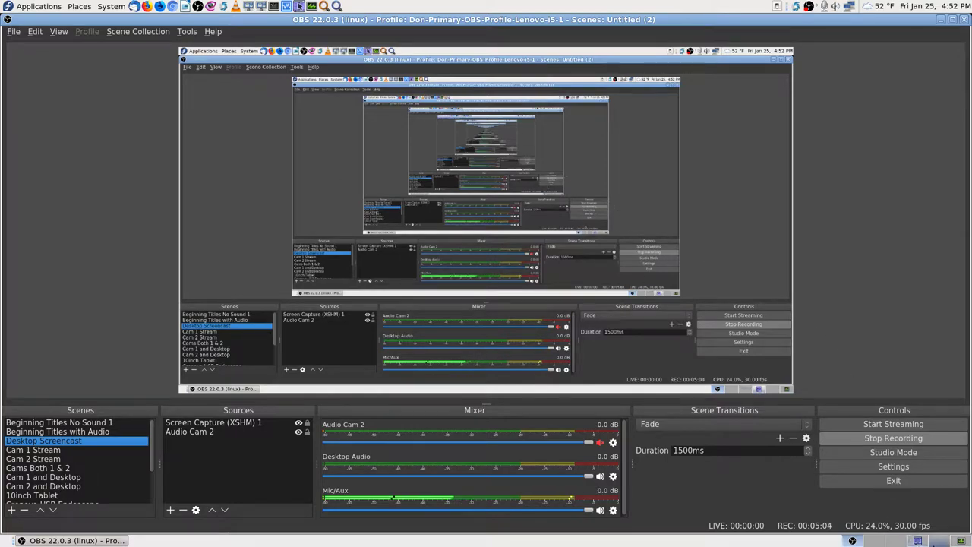
pyautogui.click(917, 540)
pyautogui.click(46, 540)
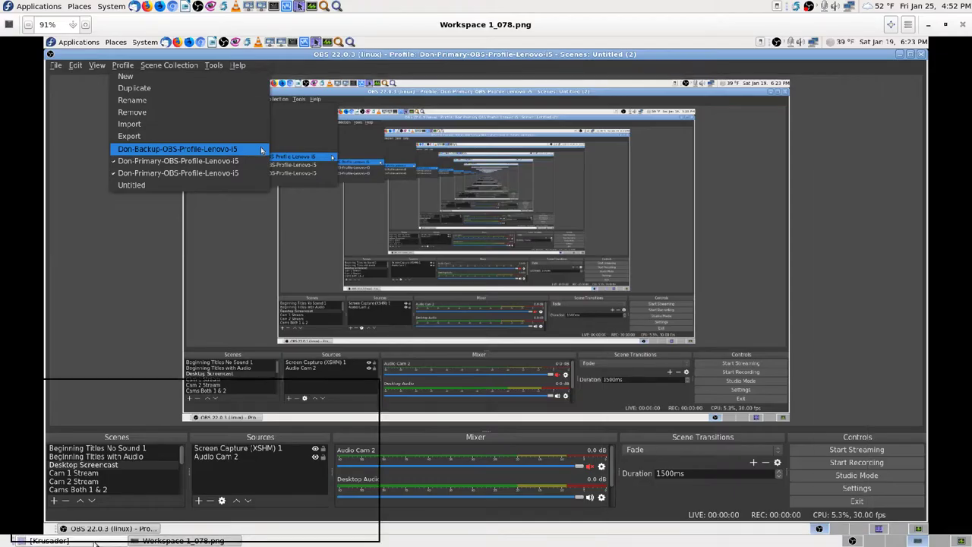
pyautogui.click(220, 540)
pyautogui.click(186, 540)
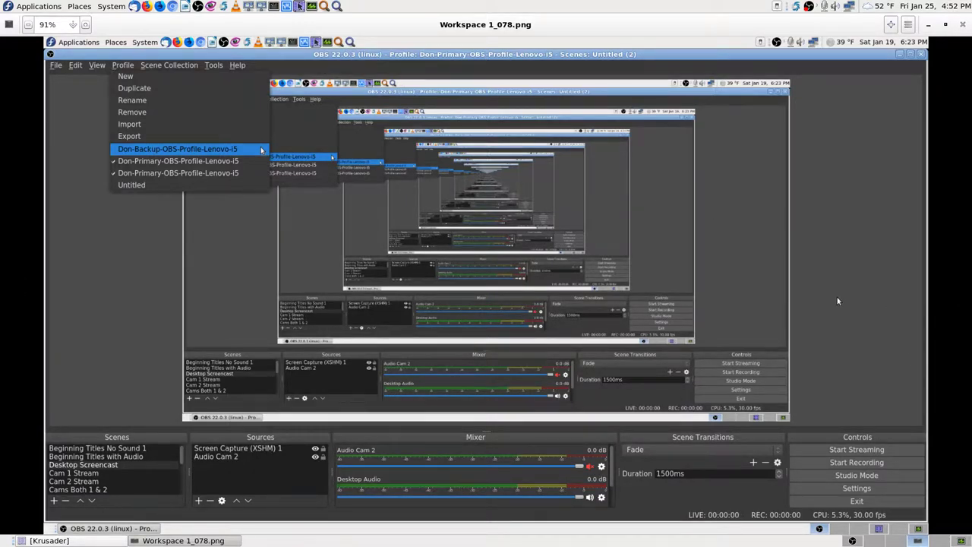
pyautogui.press('Escape')
pyautogui.click(118, 541)
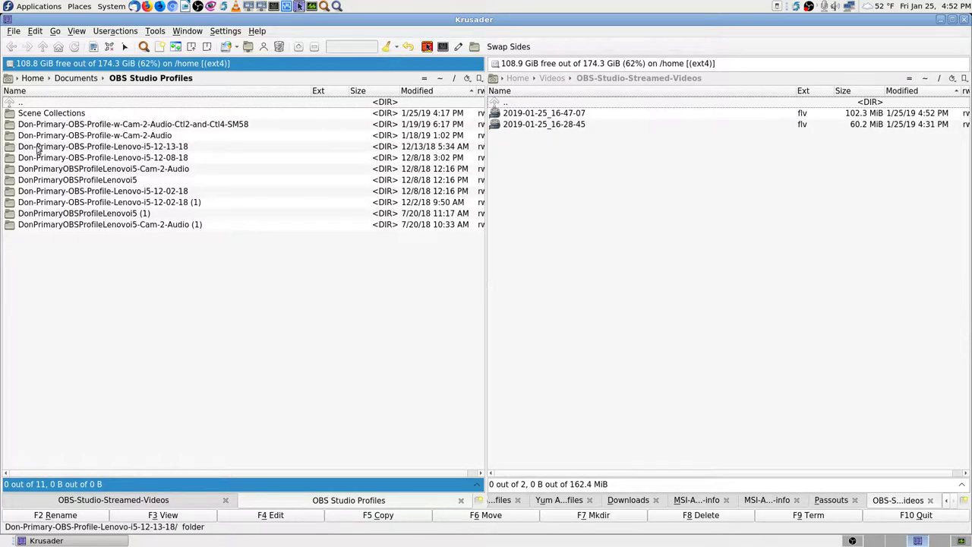
# Step: Open Workspace 1_100.png from the ScreenShots Lenovo i5 Fedora 28 folder in Pictures under Home and enlarge the image viewer to full size
pyautogui.click(438, 78)
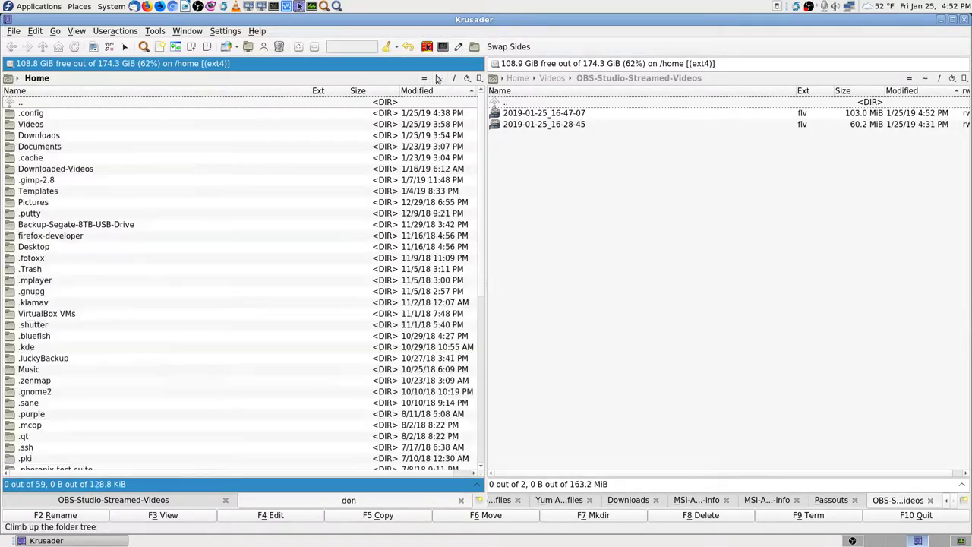
pyautogui.write('pic')
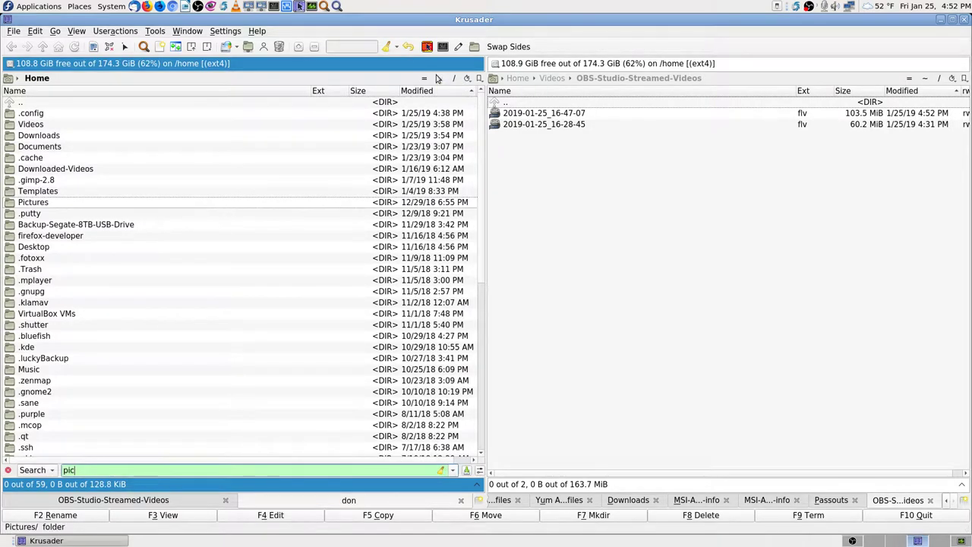
pyautogui.press('Return')
pyautogui.press('Down')
pyautogui.press('Return')
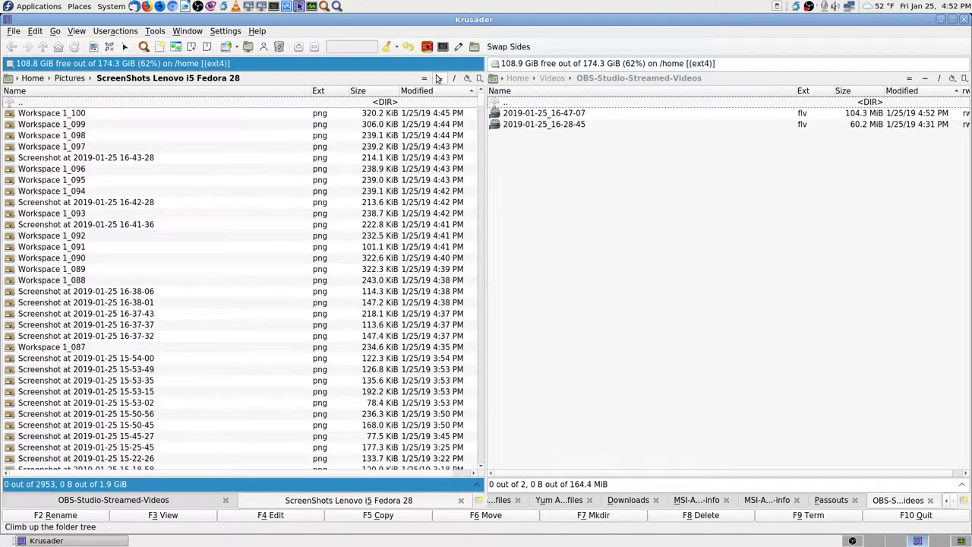
pyautogui.press('Return')
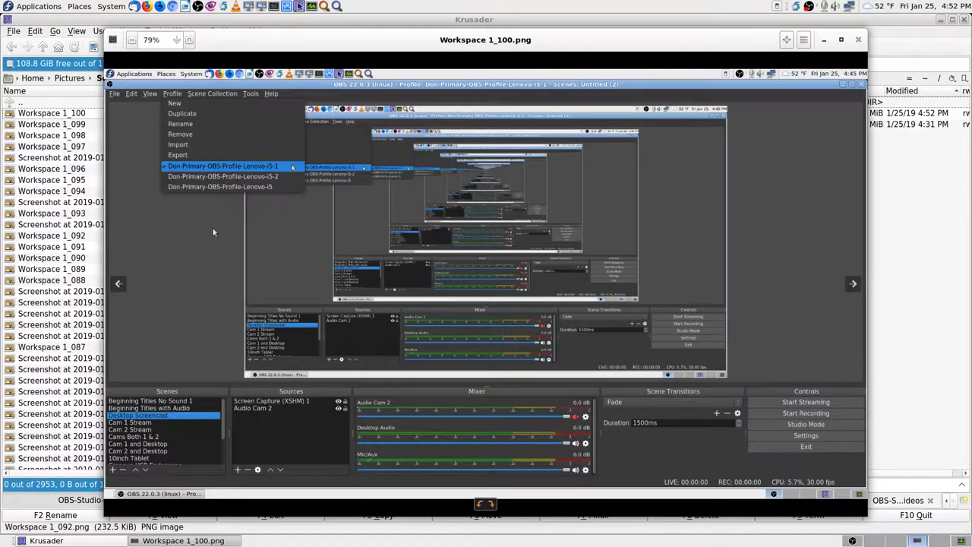
pyautogui.click(841, 41)
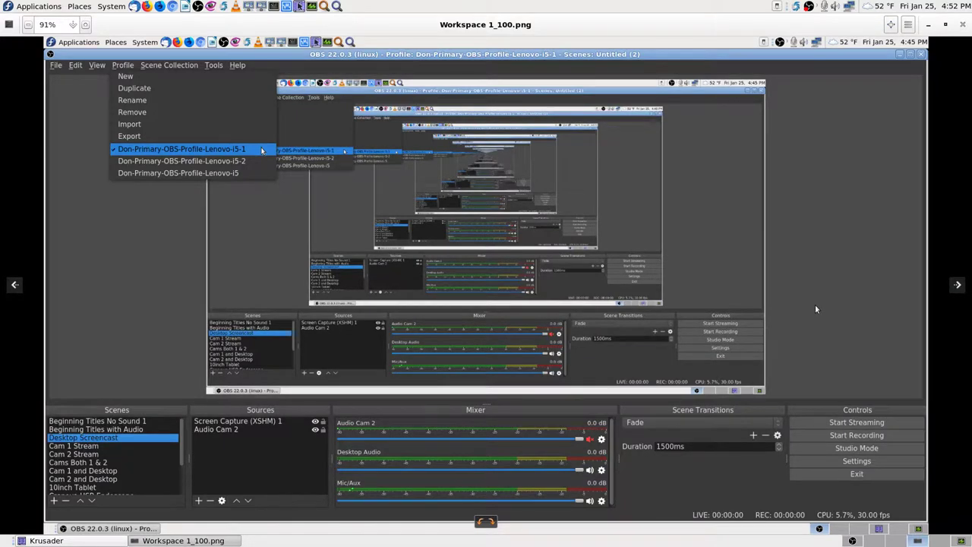
# Step: Go back through the screenshots to Workspace 1_085.png and examine the Profile menu's Remove command
pyautogui.press('Left')
pyautogui.press('Left')
pyautogui.press('Left')
pyautogui.press('Left')
pyautogui.press('Left')
pyautogui.press('Left')
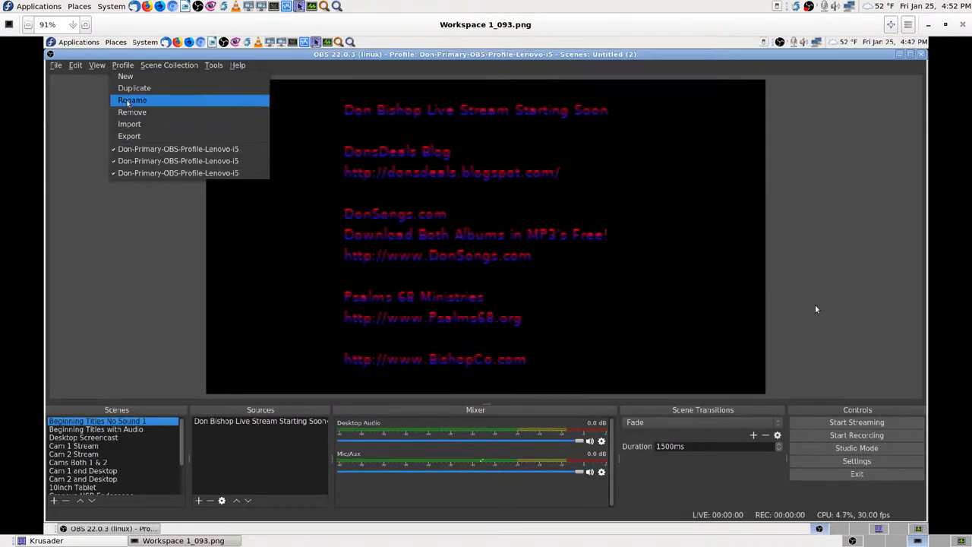
pyautogui.press('Left')
pyautogui.press('Left')
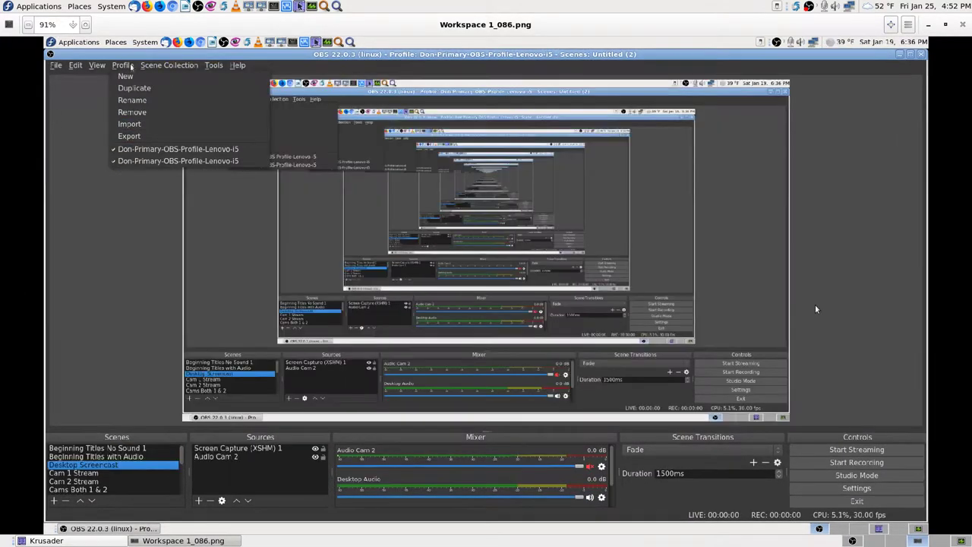
pyautogui.press('Right')
pyautogui.press('Right')
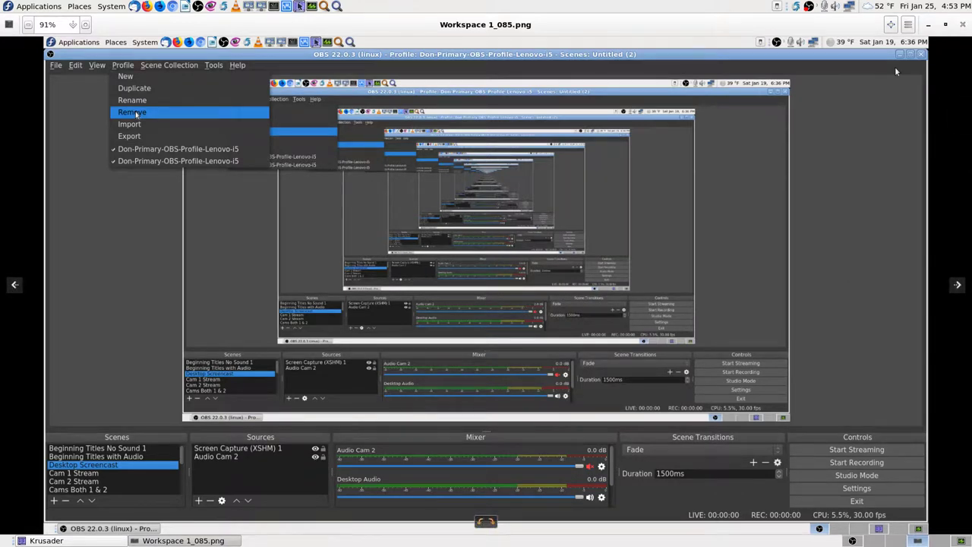
# Step: Examine Workspace 1_087.png through Workspace 1_090.png for the Profile menu's Import command, profile list and Remove command
pyautogui.press('Right')
pyautogui.press('Right')
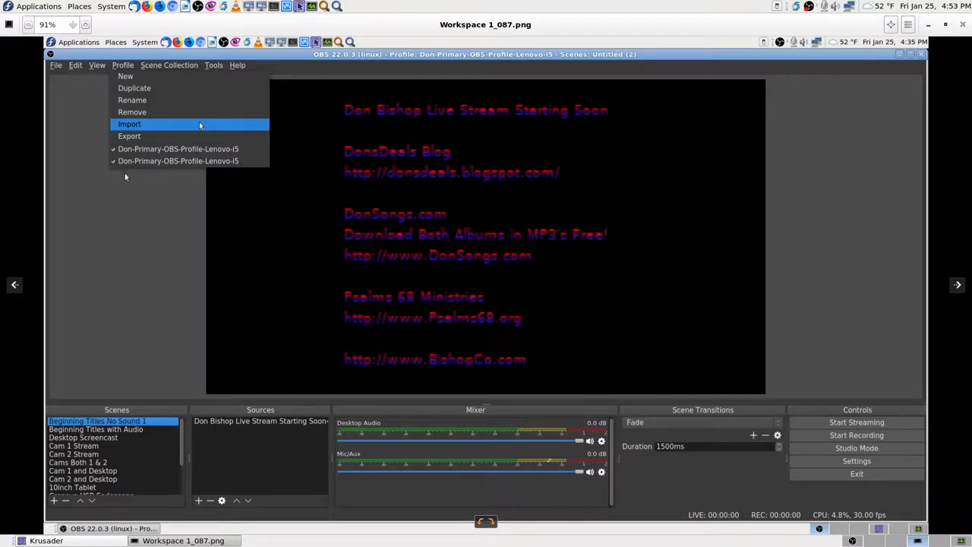
pyautogui.press('Right')
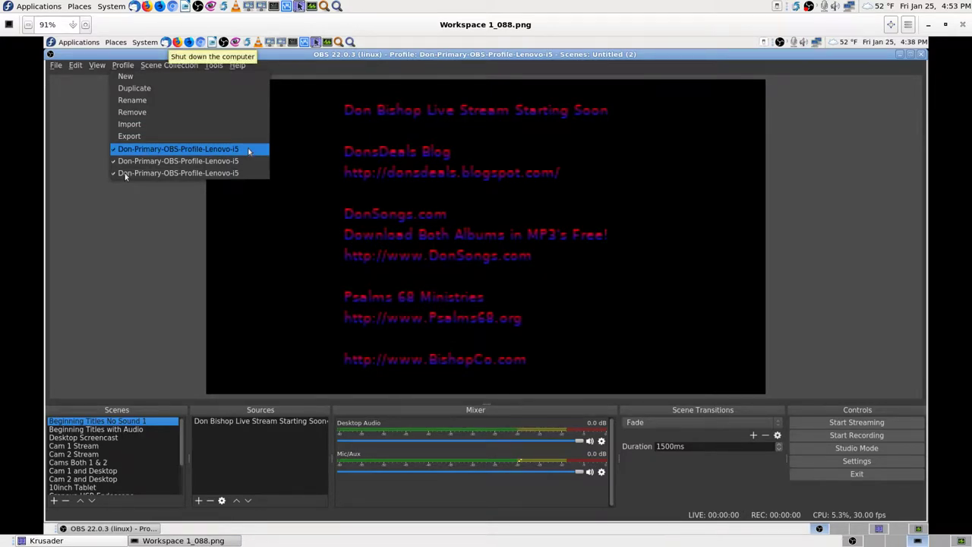
pyautogui.press('Right')
pyautogui.press('Left')
pyautogui.press('Right')
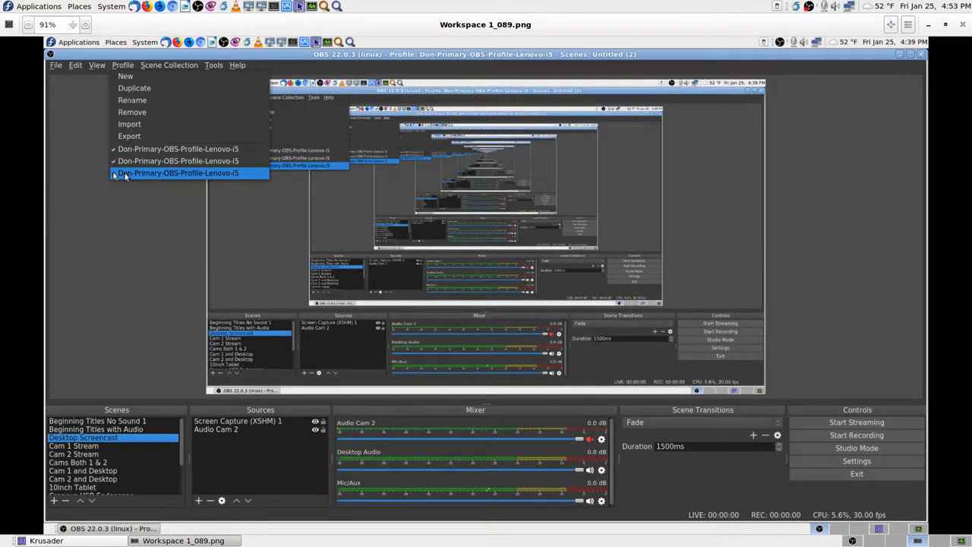
pyautogui.press('Right')
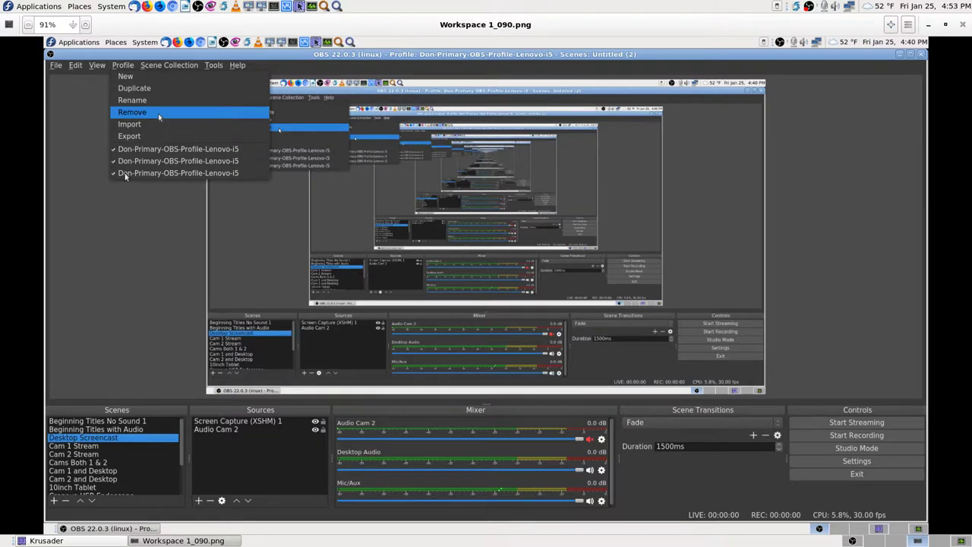
# Step: Compare the Untitled and Untitled (2) scene collections in Workspace 1_091.png and Workspace 1_092.png
pyautogui.press('Right')
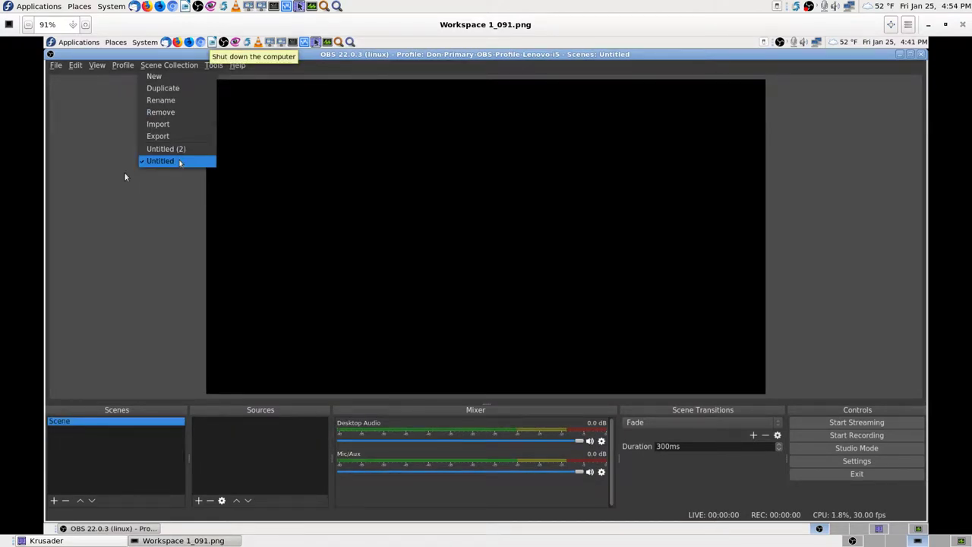
pyautogui.press('Left')
pyautogui.press('Right')
pyautogui.press('Right')
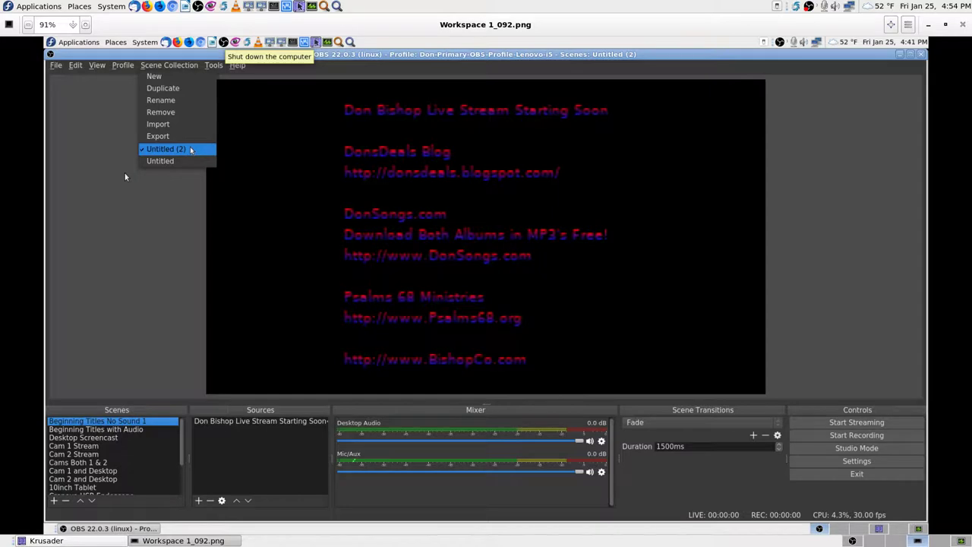
pyautogui.press('Left')
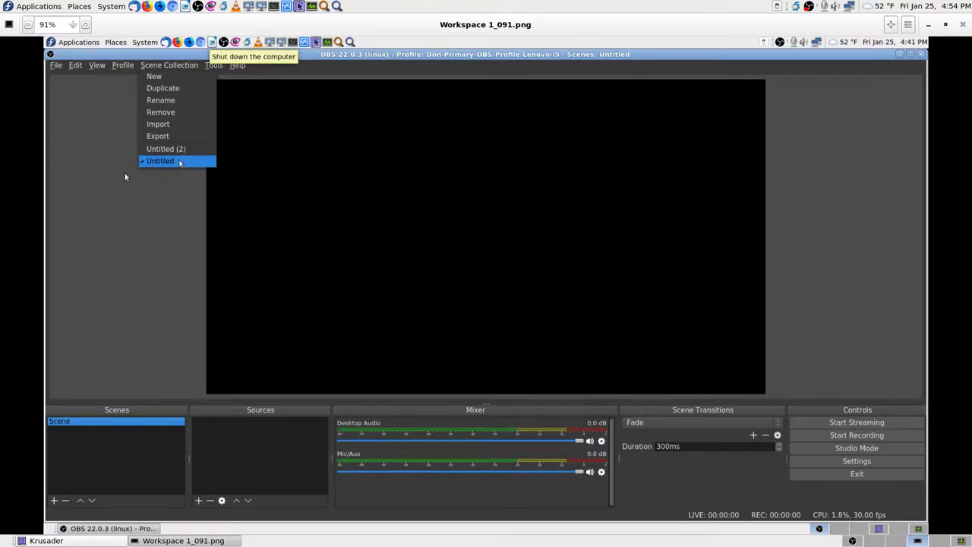
pyautogui.press('Right')
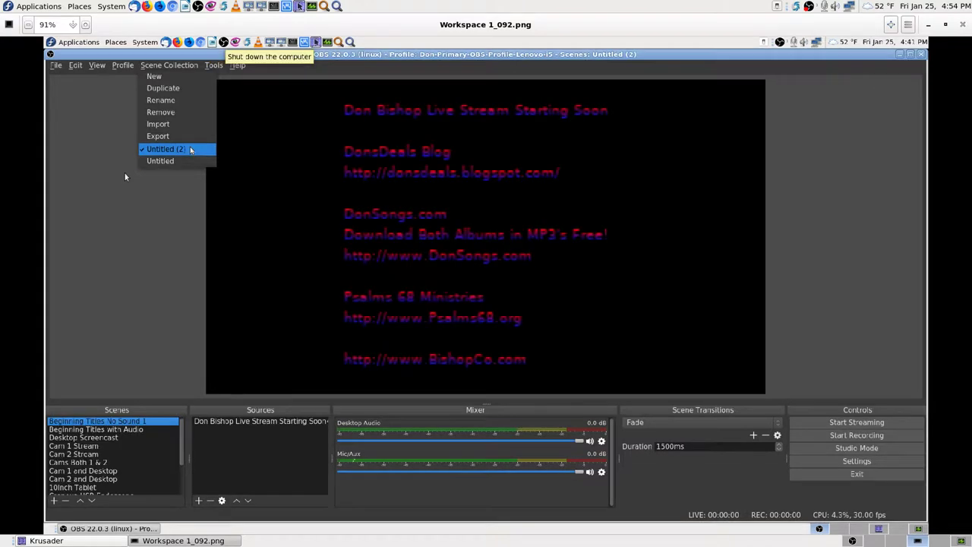
# Step: Examine the Profile menu's Rename command in Workspace 1_093.png and compare the profile lists in Workspace 1_094.png and Workspace 1_095.png
pyautogui.press('Right')
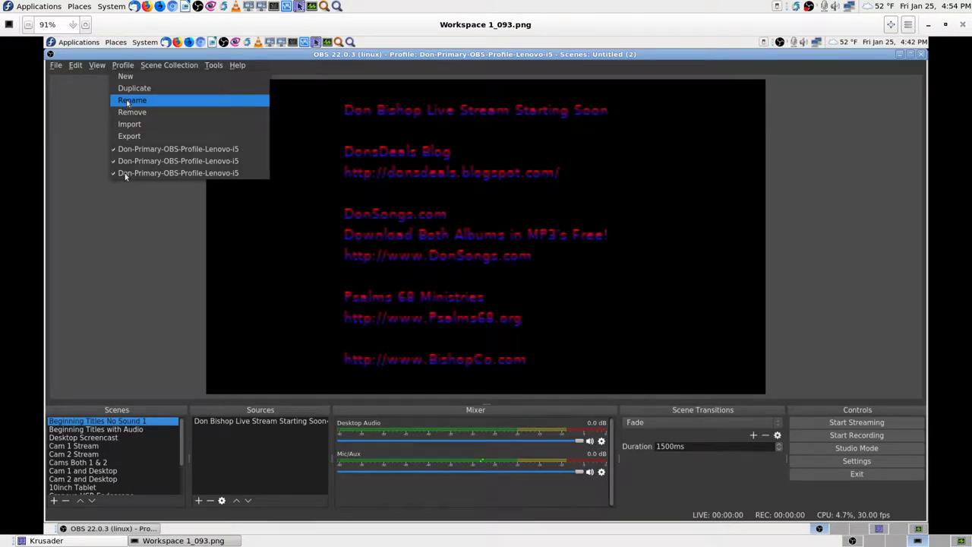
pyautogui.press('Right')
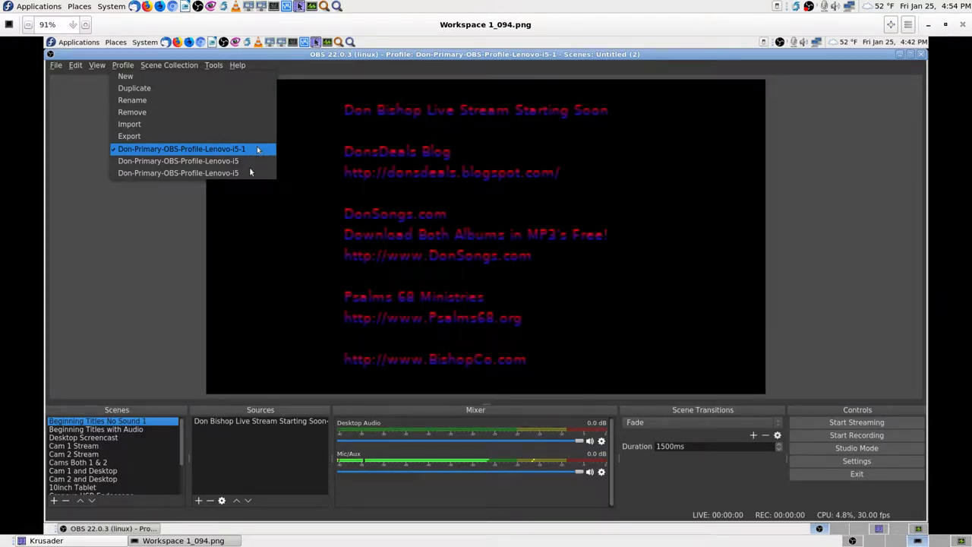
pyautogui.press('Right')
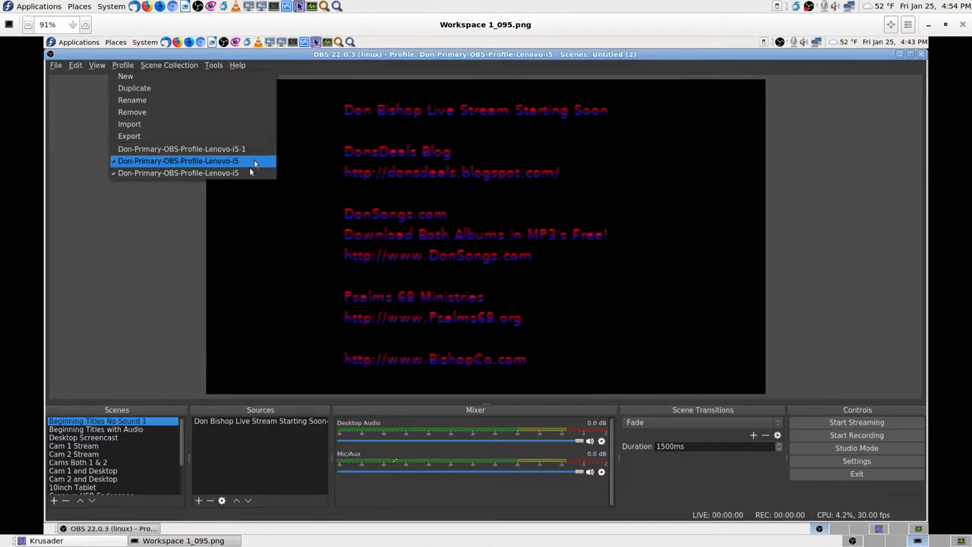
pyautogui.press('Left')
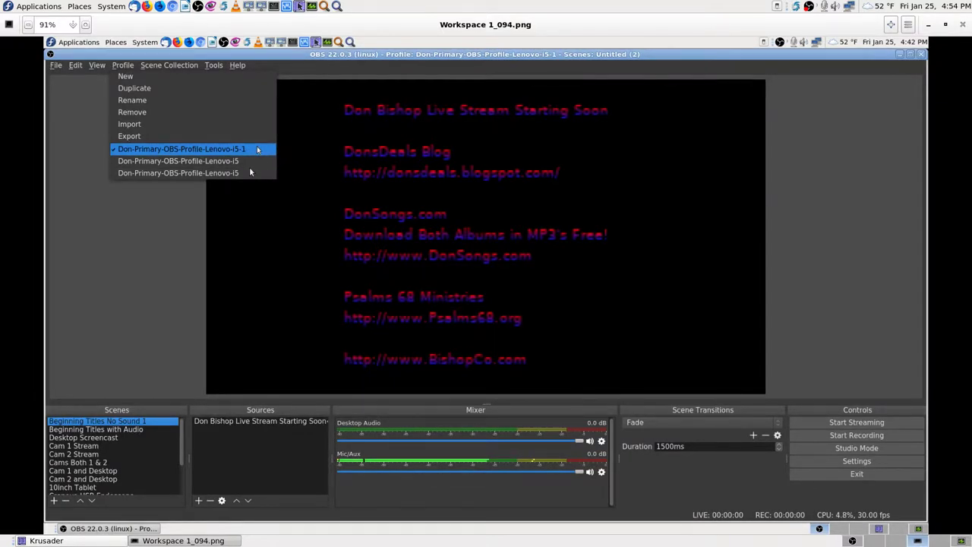
pyautogui.press('Right')
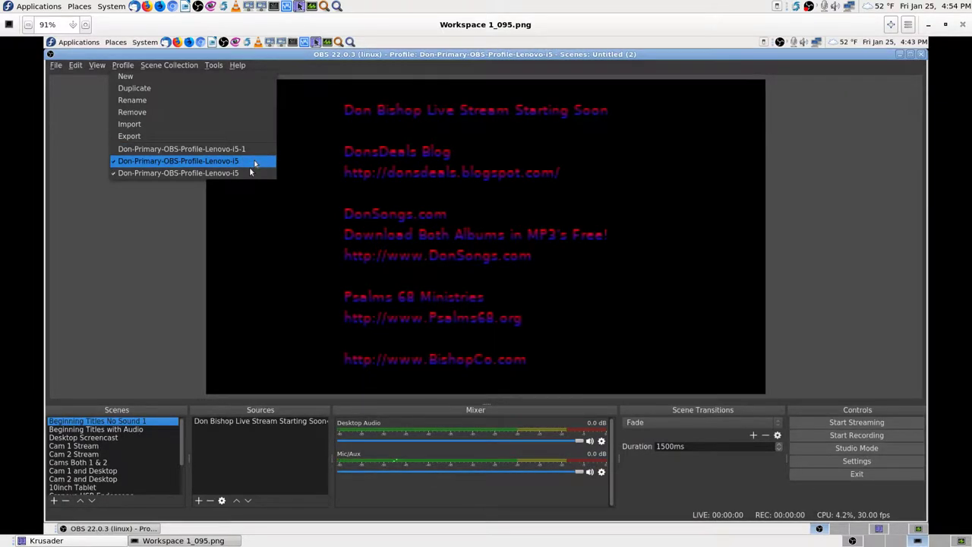
# Step: Examine the renaming of the second profile and the switching between profiles in Workspace 1_096.png through Workspace 1_100.png
pyautogui.press('Right')
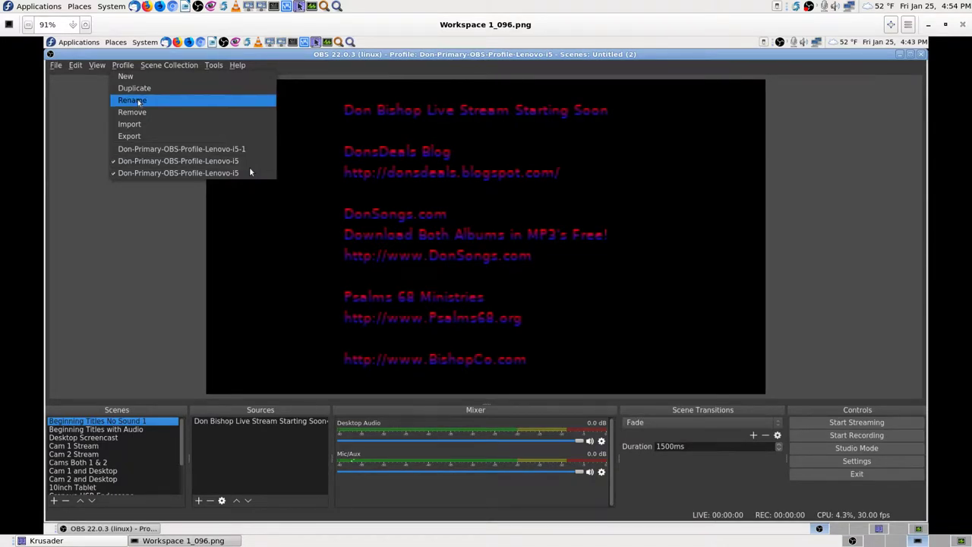
pyautogui.press('Right')
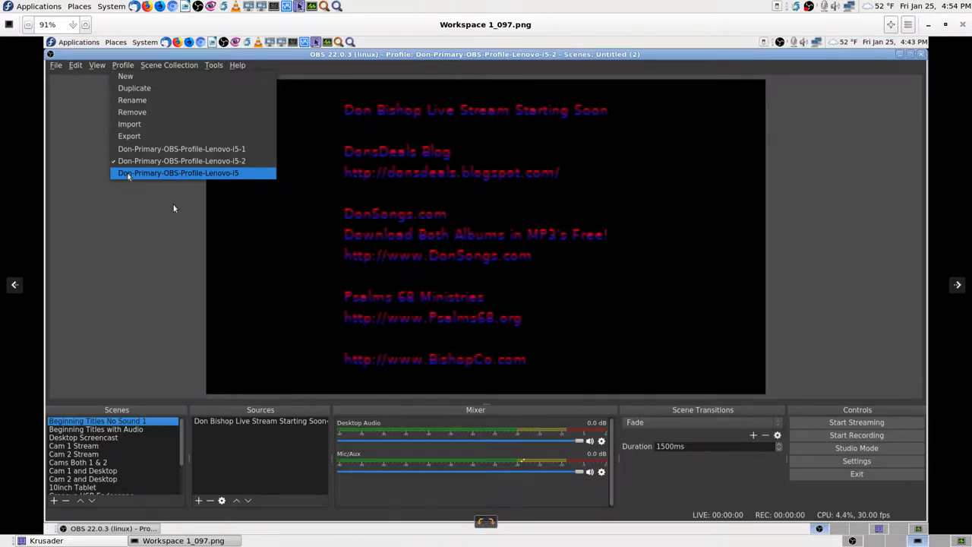
pyautogui.press('Right')
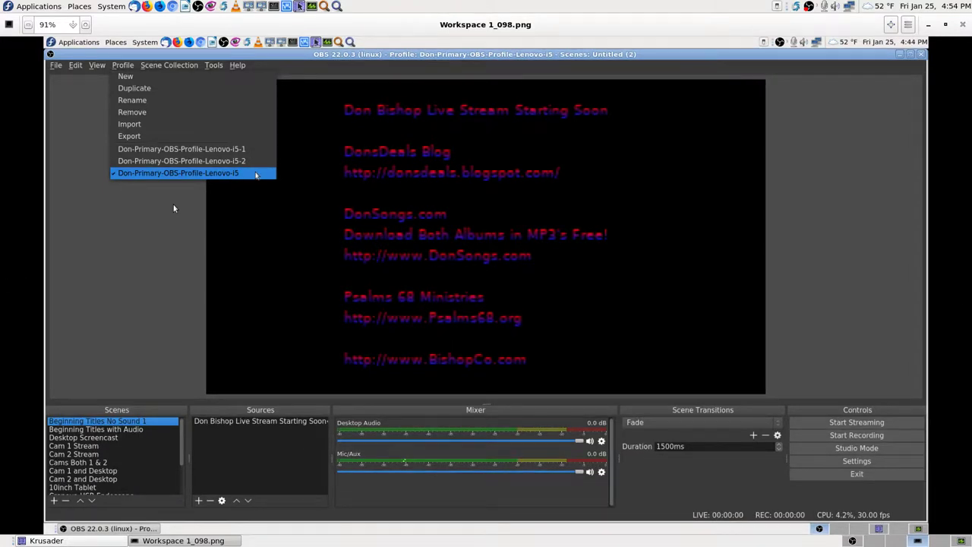
pyautogui.press('Right')
pyautogui.press('Left')
pyautogui.press('Right')
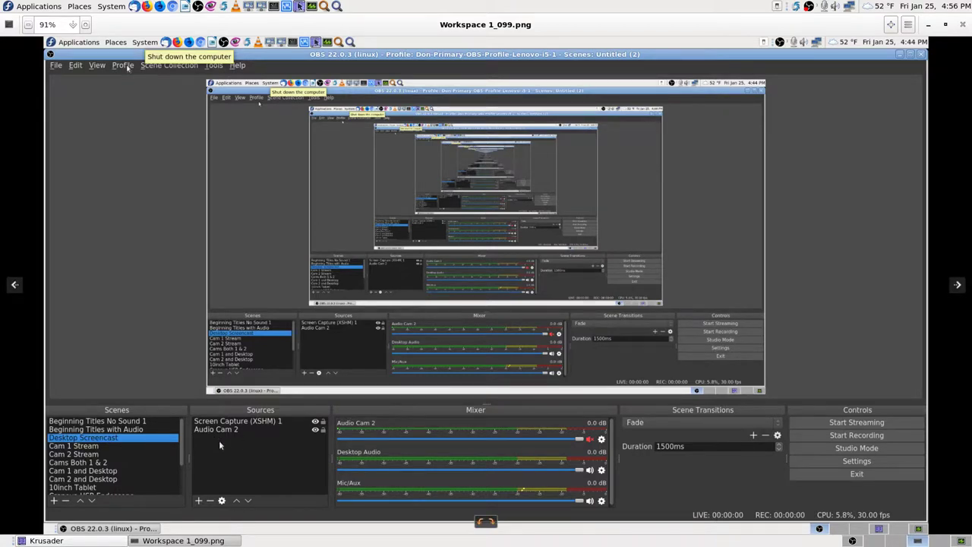
pyautogui.press('Right')
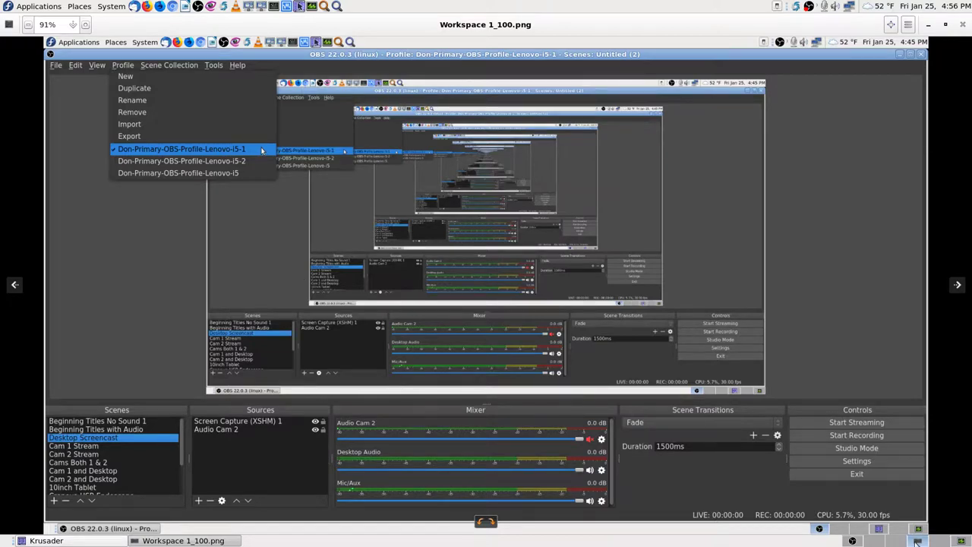
# Step: Switch to Krusader and open the OBS Studio Profiles folder in Documents under Home
pyautogui.click(45, 540)
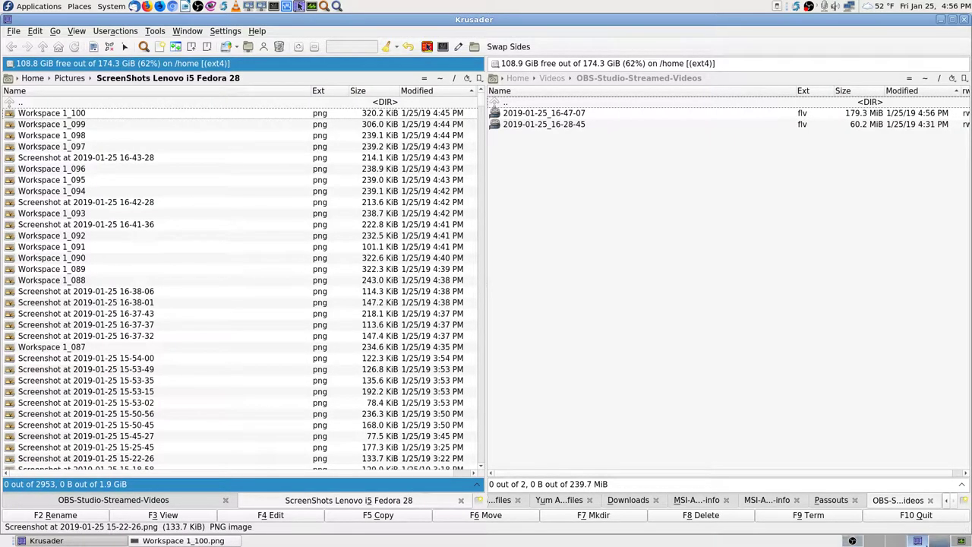
pyautogui.doubleClick(104, 107)
pyautogui.doubleClick(104, 107)
pyautogui.write('d')
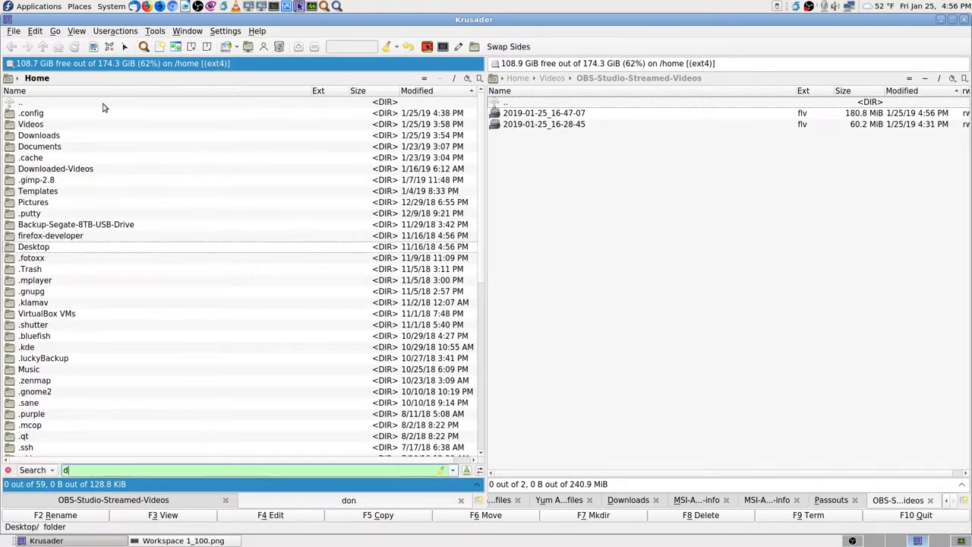
pyautogui.write('o')
pyautogui.press('Return')
pyautogui.press('Down')
pyautogui.press('Return')
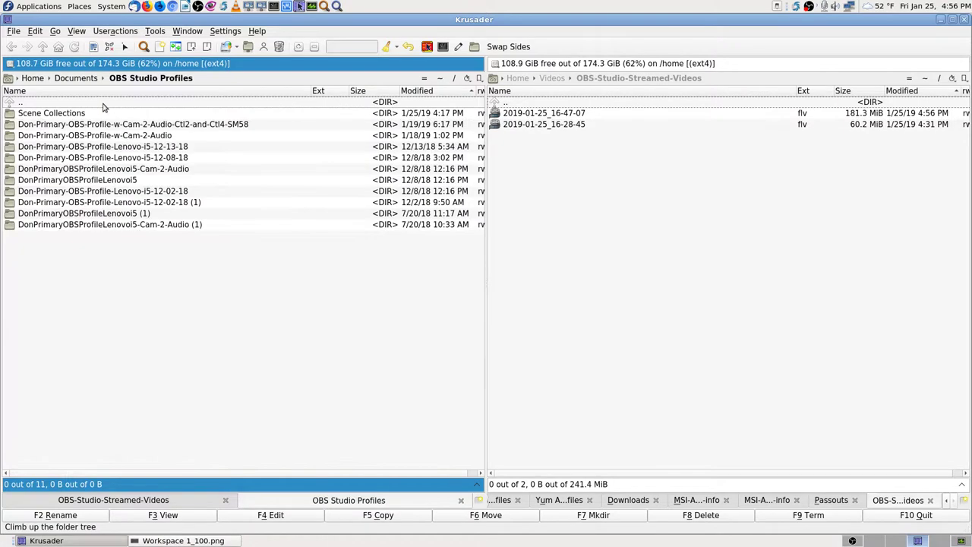
# Step: Look through the saved profile folders in OBS Studio Profiles down to the oldest ones at the end of the list
pyautogui.press('Down')
pyautogui.press('Down')
pyautogui.press('Down')
pyautogui.press('Down')
pyautogui.press('Down')
pyautogui.press('Down')
pyautogui.press('Down')
pyautogui.press('Down')
pyautogui.press('Down')
pyautogui.press('Down')
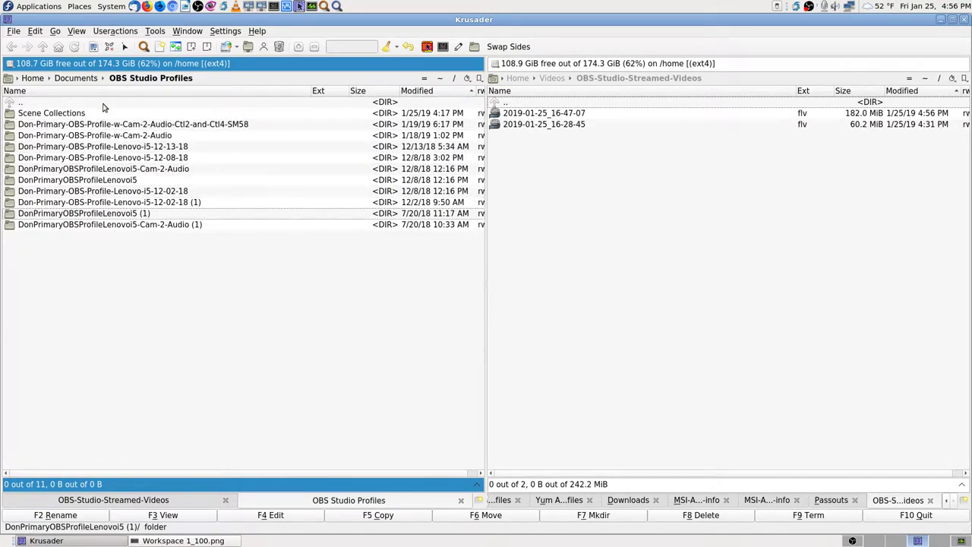
pyautogui.press('Down')
pyautogui.press('Up')
pyautogui.click(104, 107)
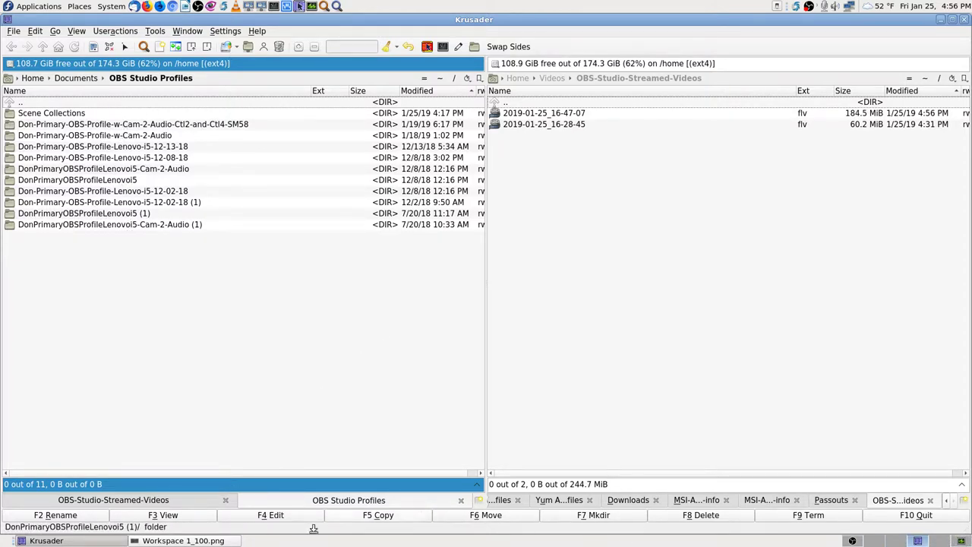
# Step: Return to the Workspace 1_100.png image, check its neighbouring screenshots and close the image viewer
pyautogui.click(179, 540)
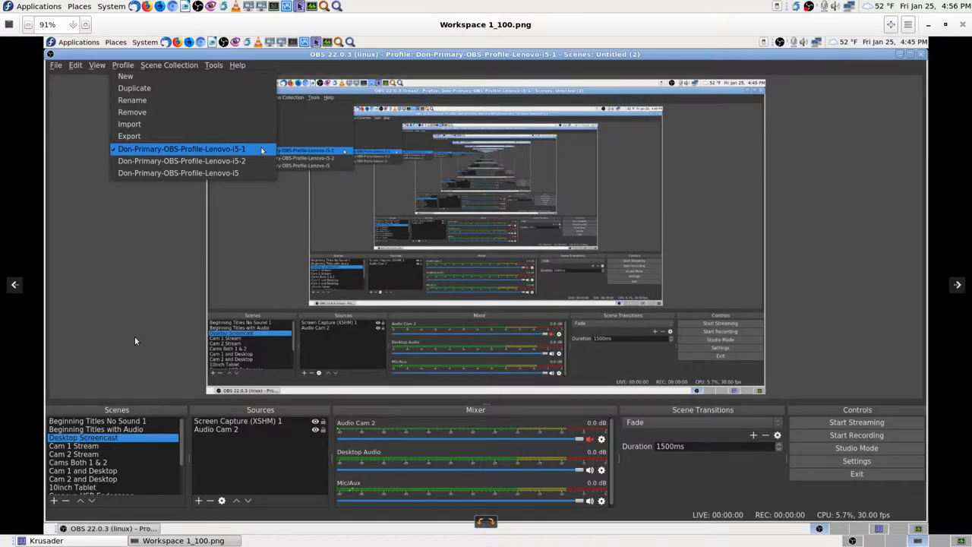
pyautogui.press('Right')
pyautogui.press('Left')
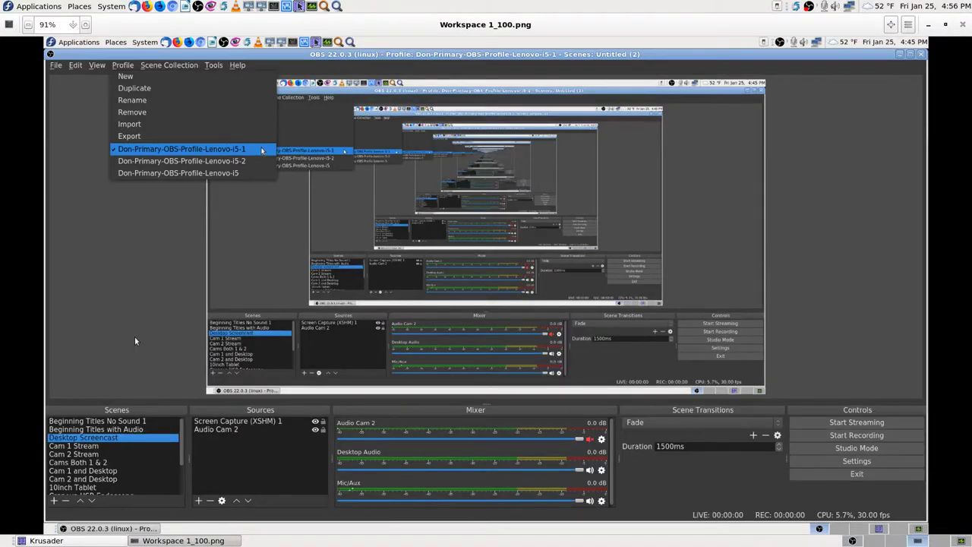
pyautogui.press('Right')
pyautogui.press('Left')
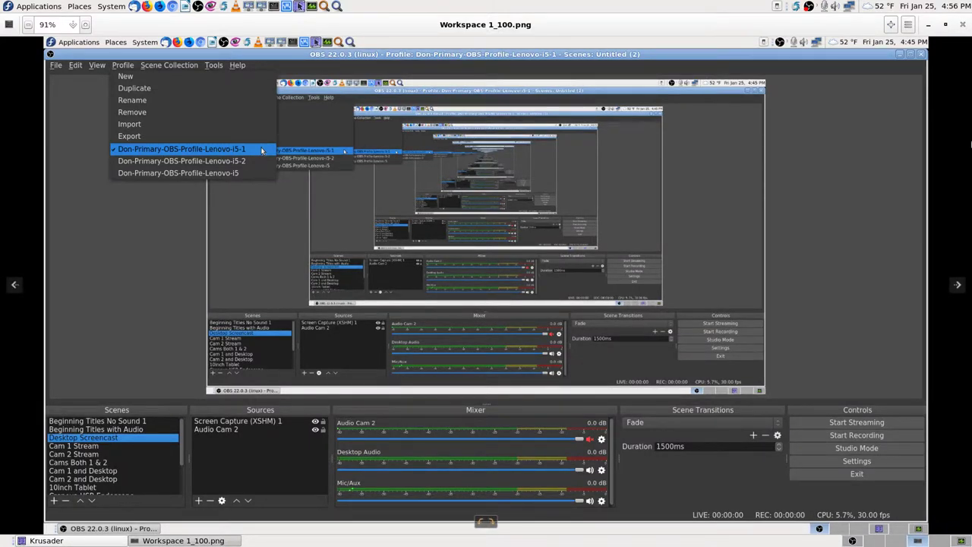
pyautogui.click(961, 25)
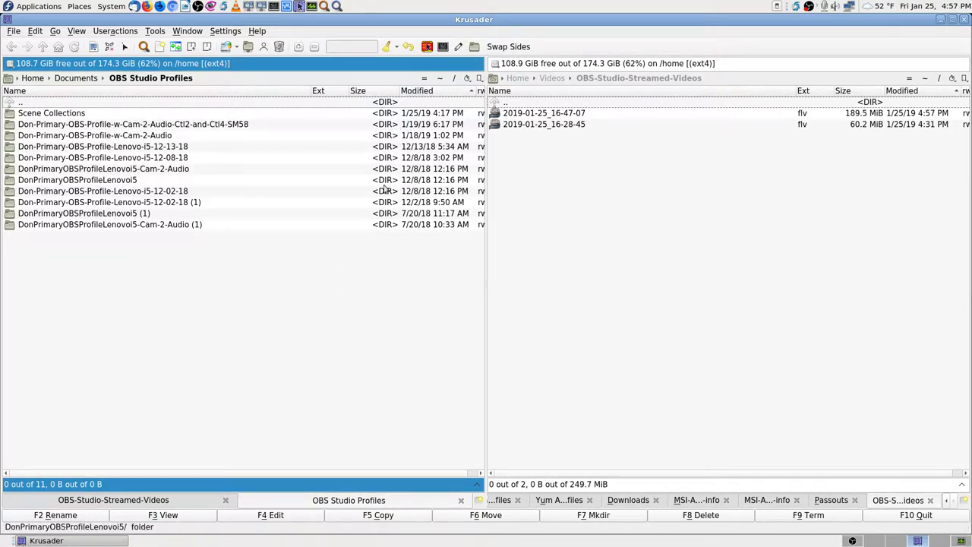
# Step: Open the Scene Collections folder inside OBS Studio Profiles to view the exported scene collection file
pyautogui.doubleClick(68, 114)
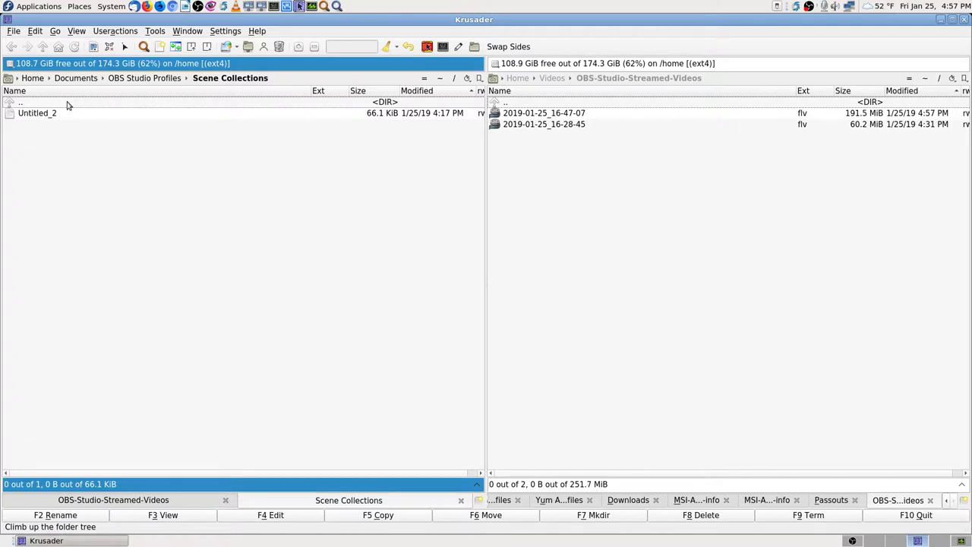
pyautogui.doubleClick(67, 104)
pyautogui.doubleClick(65, 113)
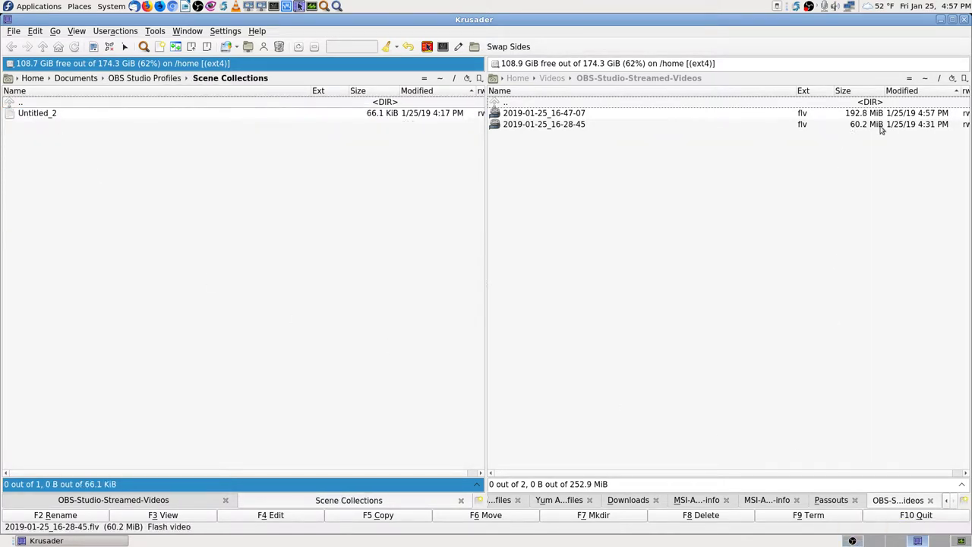
# Step: Switch to OBS Studio, inspect the Desktop Screencast scene's Audio Cam 2 source, and briefly show the Cam 2 Stream scene before returning to Desktop Screencast
pyautogui.click(852, 541)
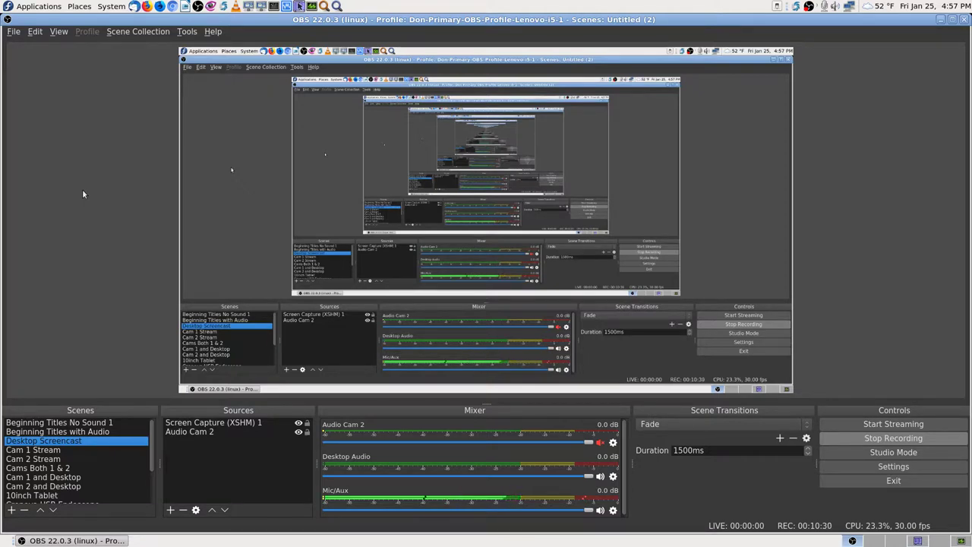
pyautogui.click(106, 432)
pyautogui.click(99, 440)
pyautogui.click(202, 432)
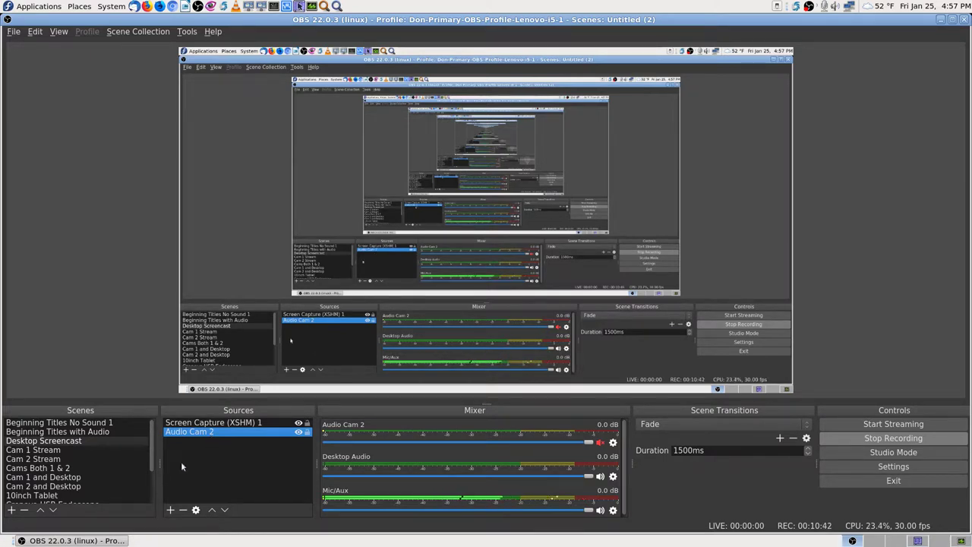
pyautogui.click(54, 458)
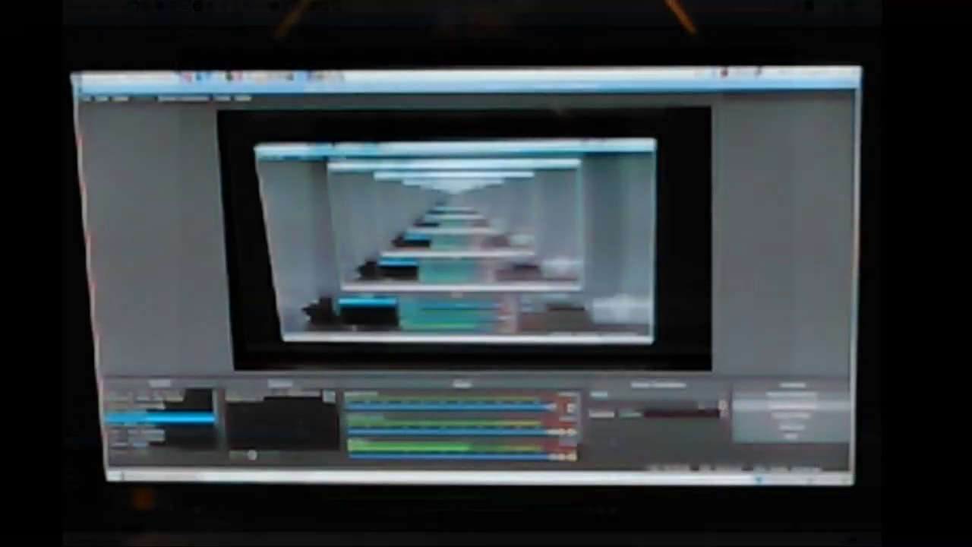
pyautogui.click(44, 441)
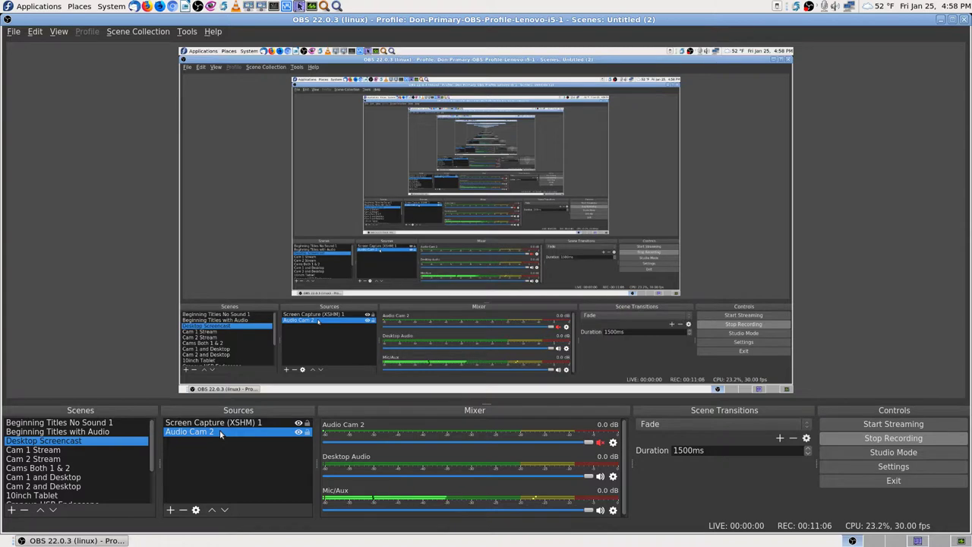
# Step: Rename the Audio Cam 2 source in the Desktop Screencast scene as Audio Cam 2 to Desktop
pyautogui.rightClick(220, 430)
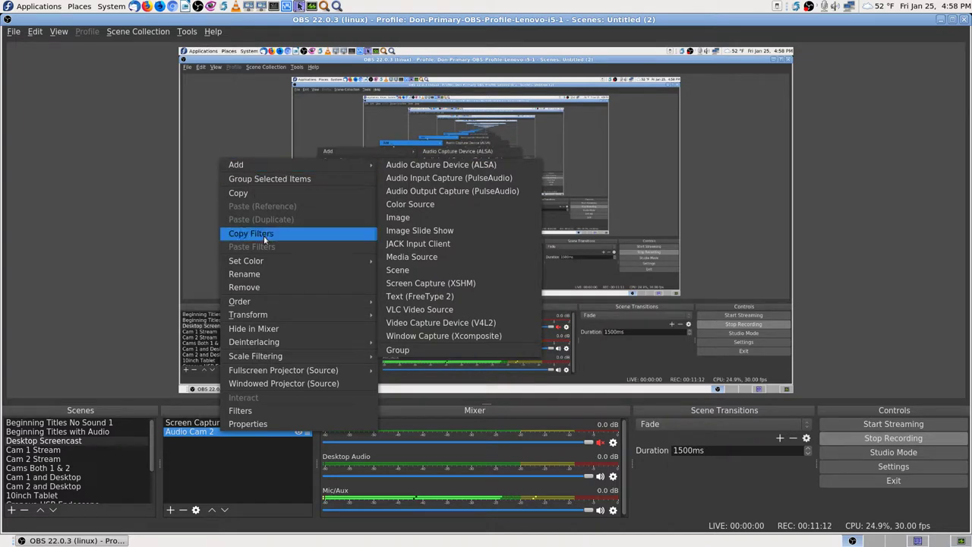
pyautogui.press('Escape')
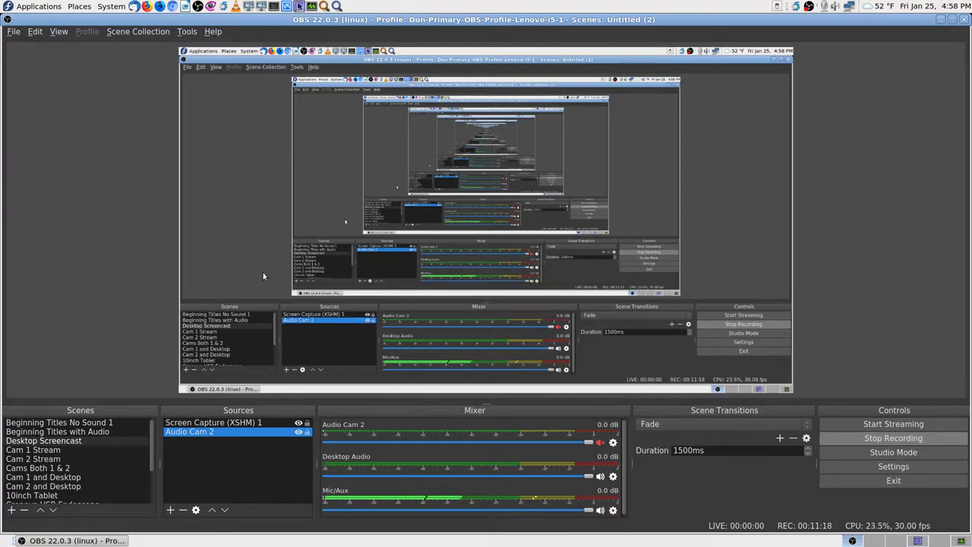
pyautogui.rightClick(233, 432)
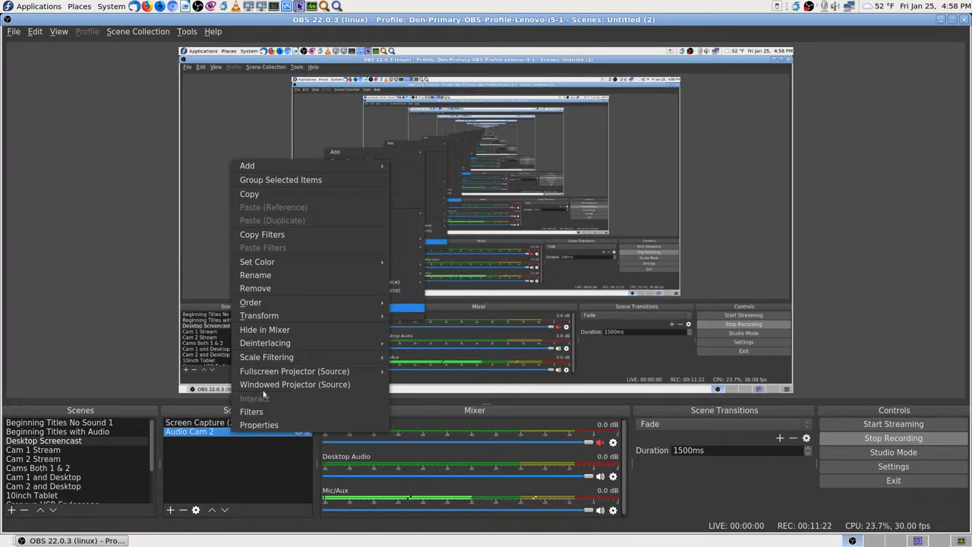
pyautogui.click(286, 277)
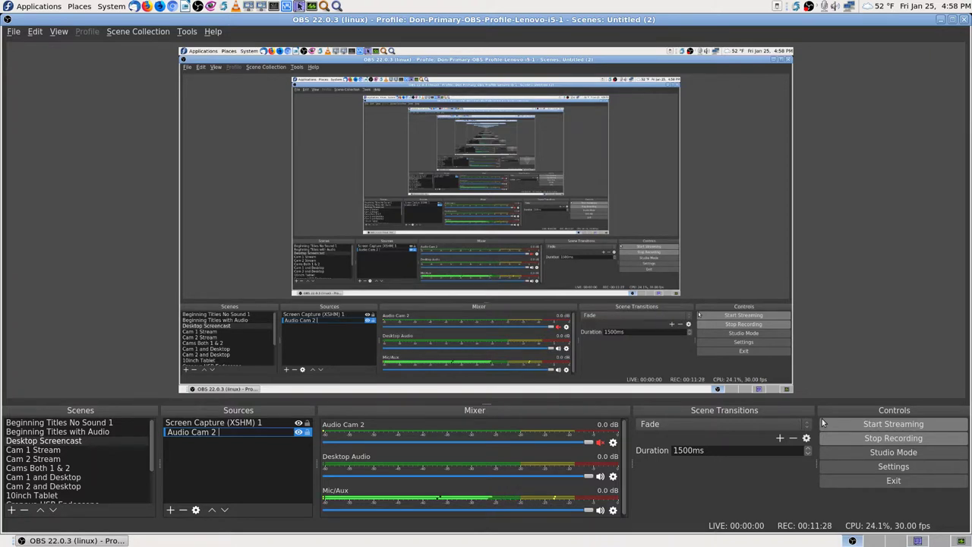
pyautogui.write('to Deskt')
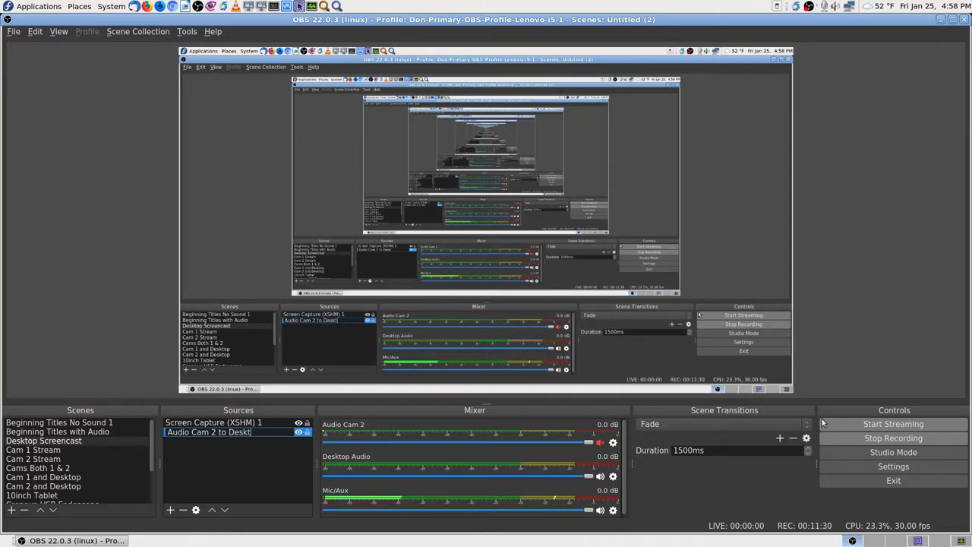
pyautogui.write('op')
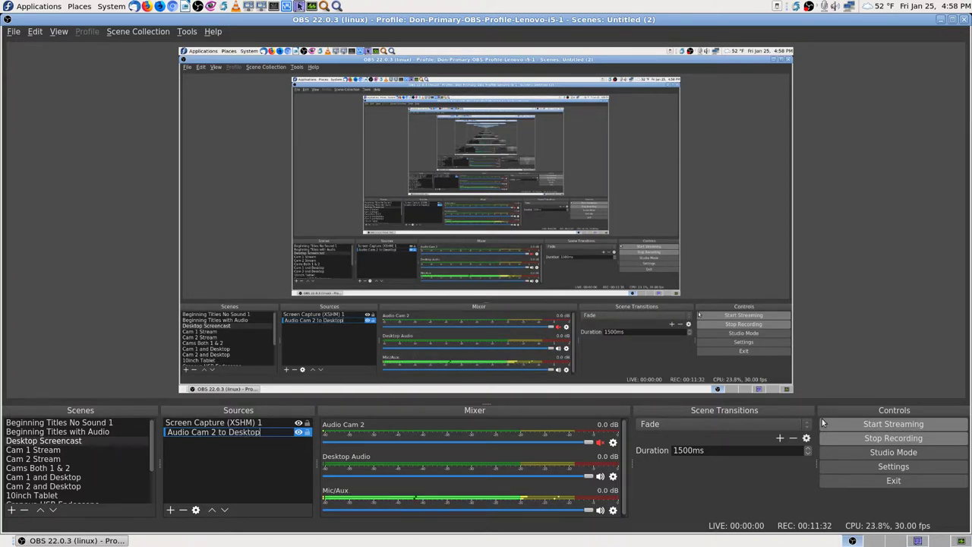
pyautogui.press('Return')
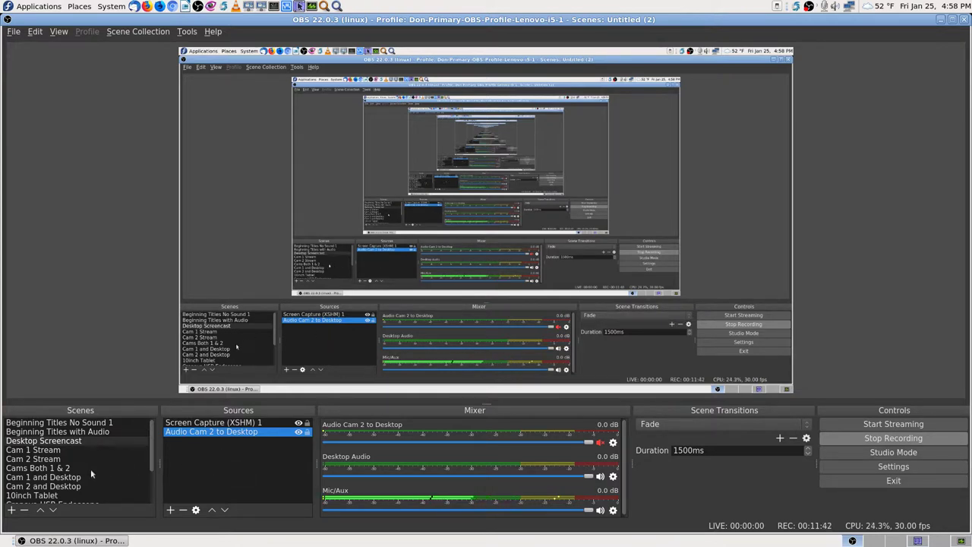
# Step: Look through the full list of scenes and show the Cam 1 Stream and Cam 2 Stream scenes
pyautogui.scroll(-2, 91, 468)
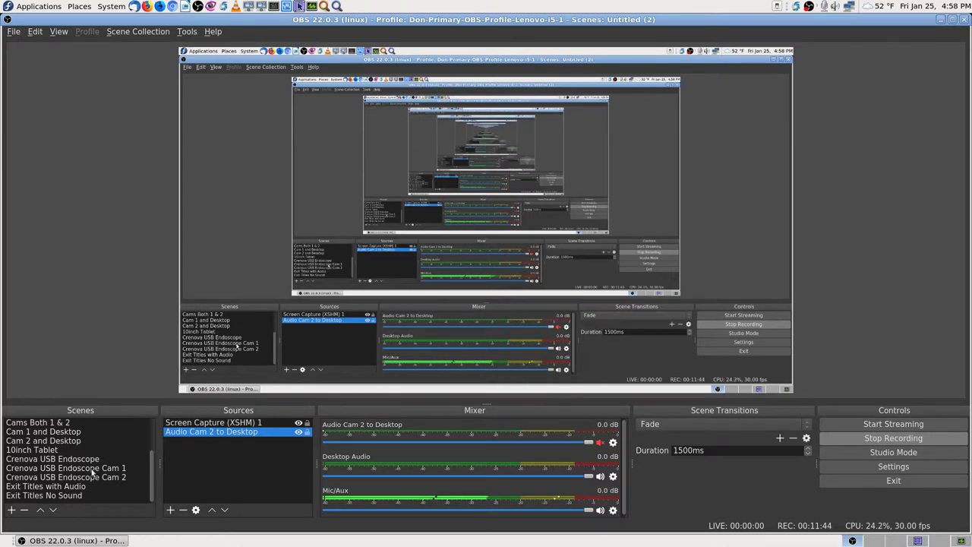
pyautogui.scroll(2, 92, 470)
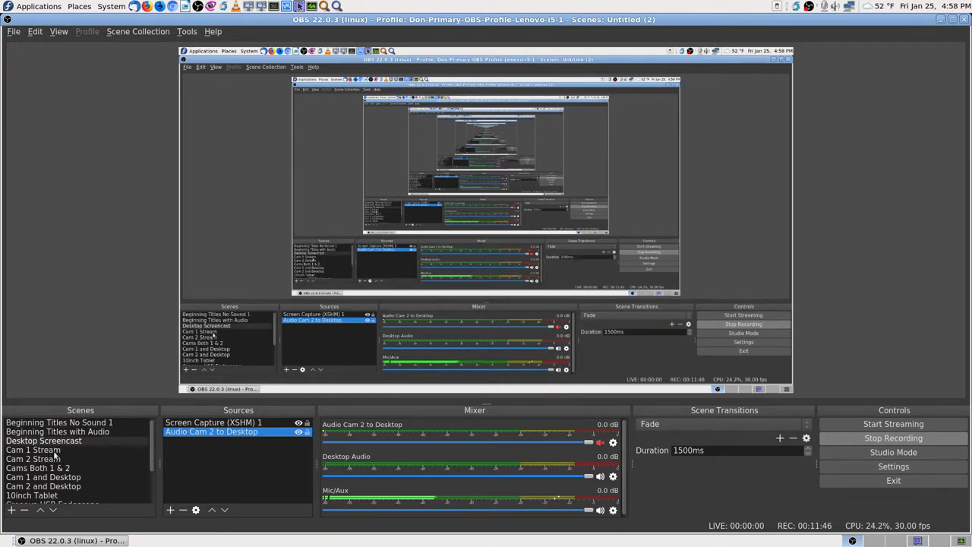
pyautogui.scroll(-2, 53, 455)
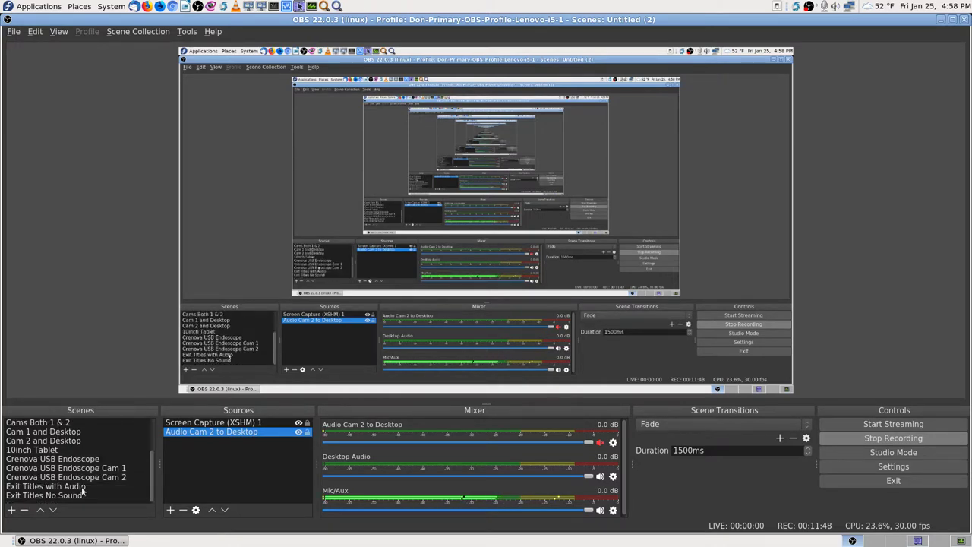
pyautogui.scroll(2, 89, 488)
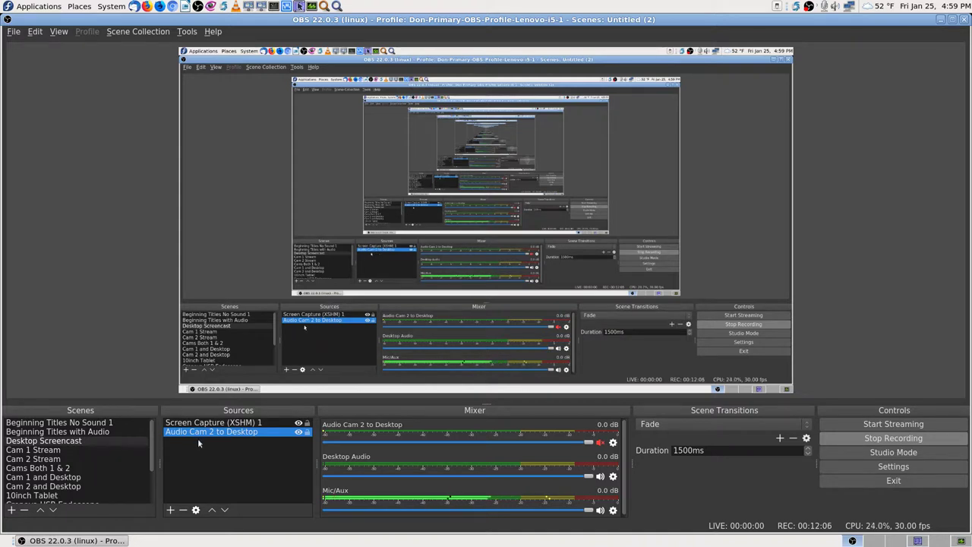
pyautogui.click(59, 452)
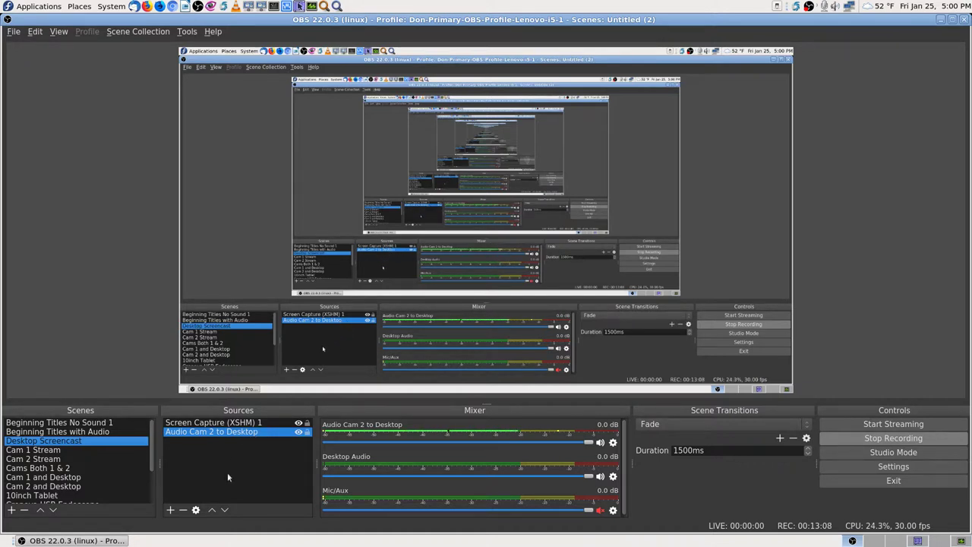
pyautogui.click(49, 460)
pyautogui.click(49, 459)
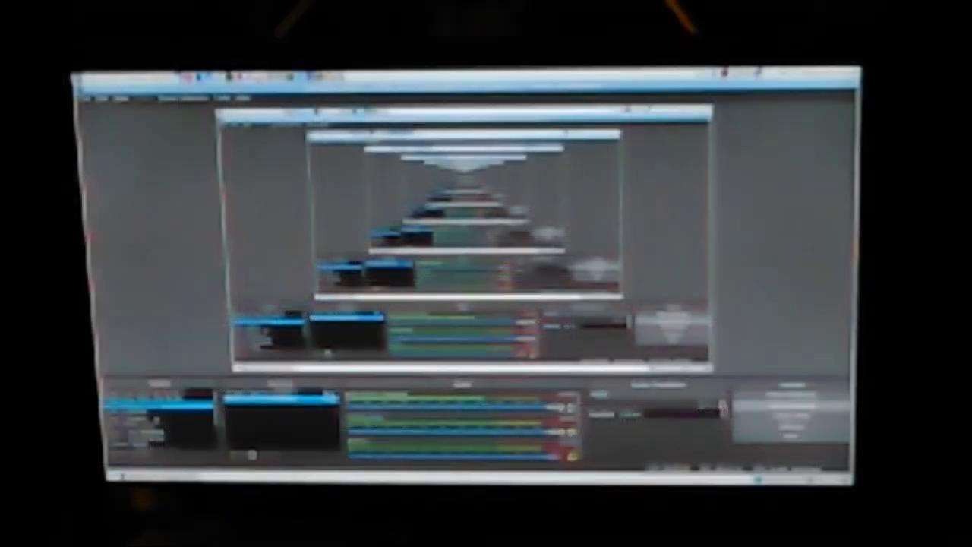